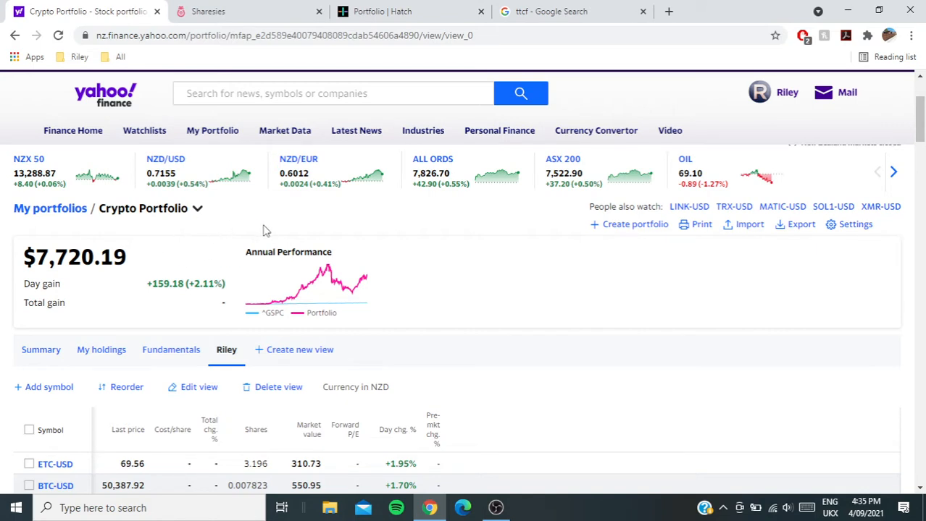
Sort the Crypto Portfolio holdings by market value, largest first, so ETH-USD leads
left_click_drag(38, 249, 70, 255)
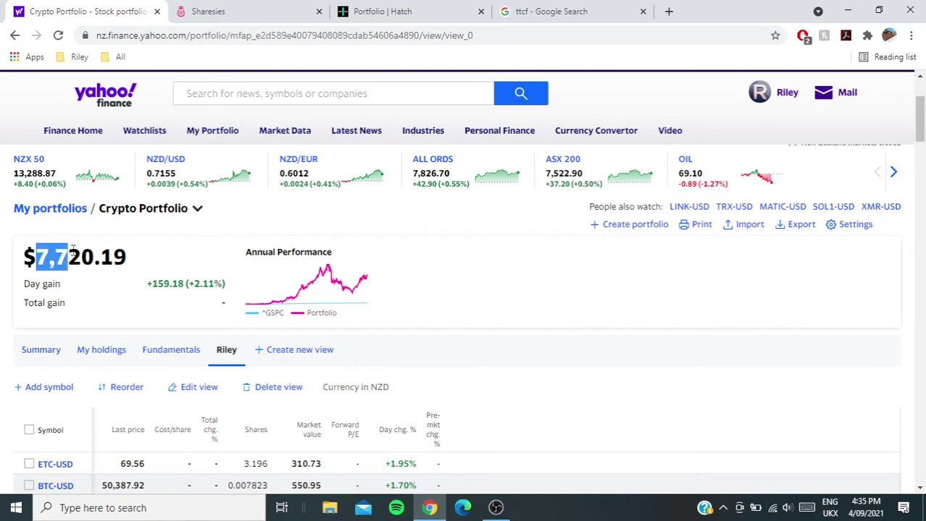
left_click(159, 226)
scroll(159, 227, "down", 2)
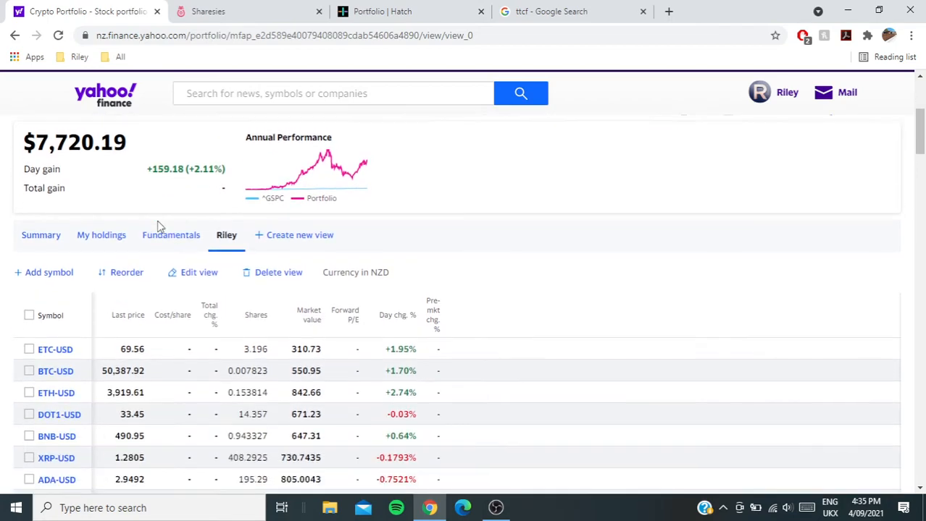
scroll(160, 227, "down", 2)
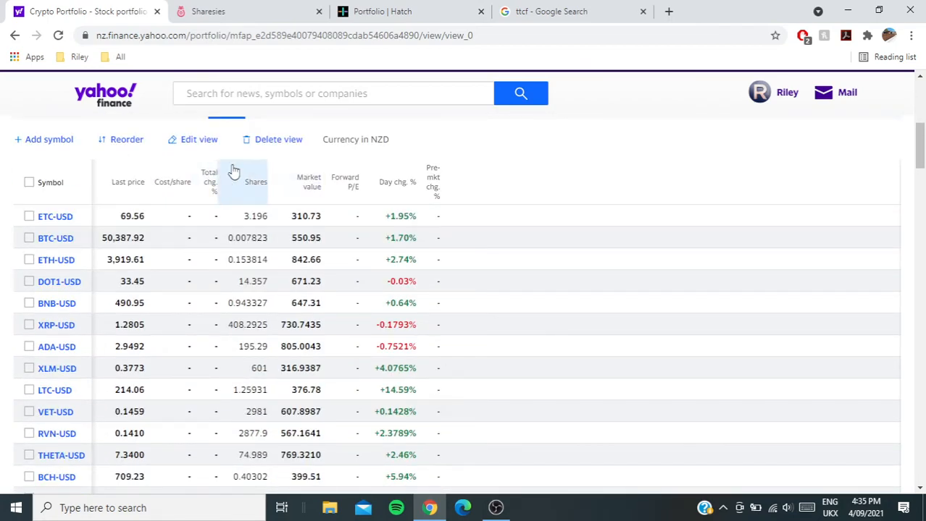
scroll(234, 171, "up", 3)
scroll(233, 171, "down", 1)
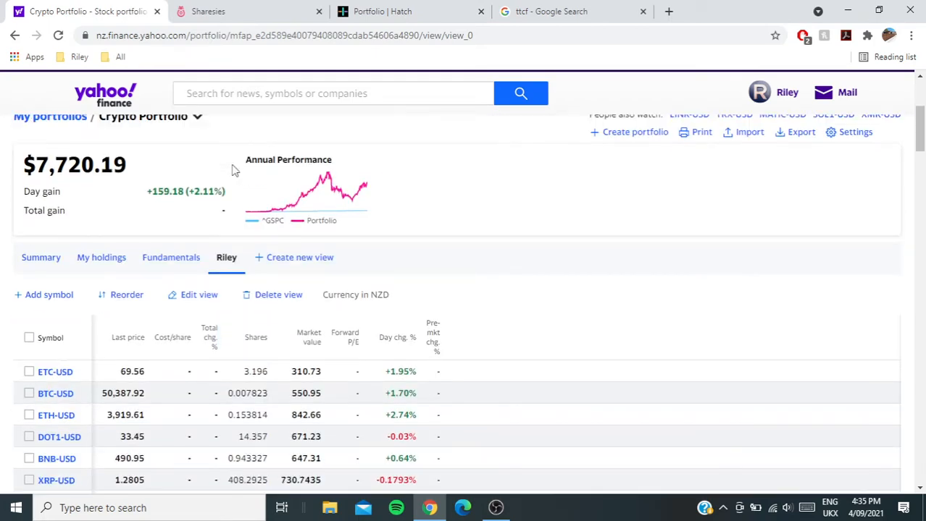
scroll(233, 170, "down", 2)
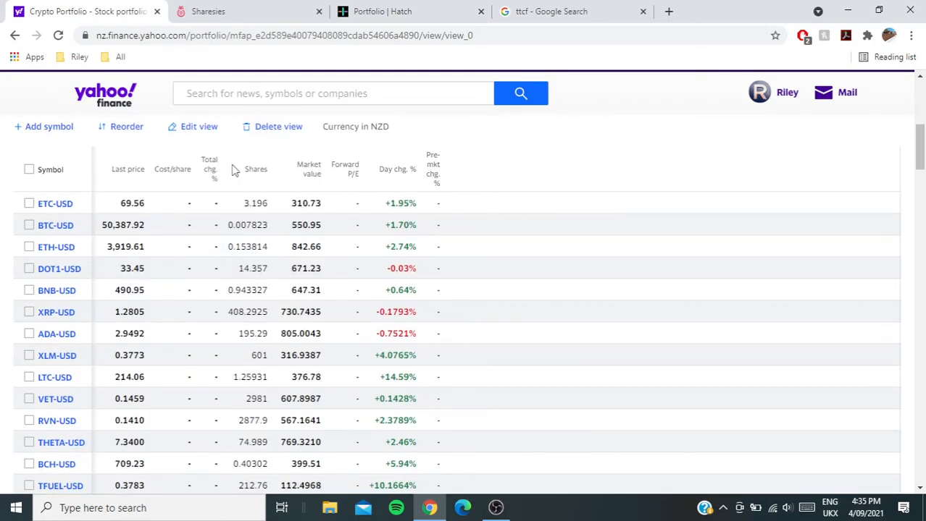
scroll(232, 174, "up", 1)
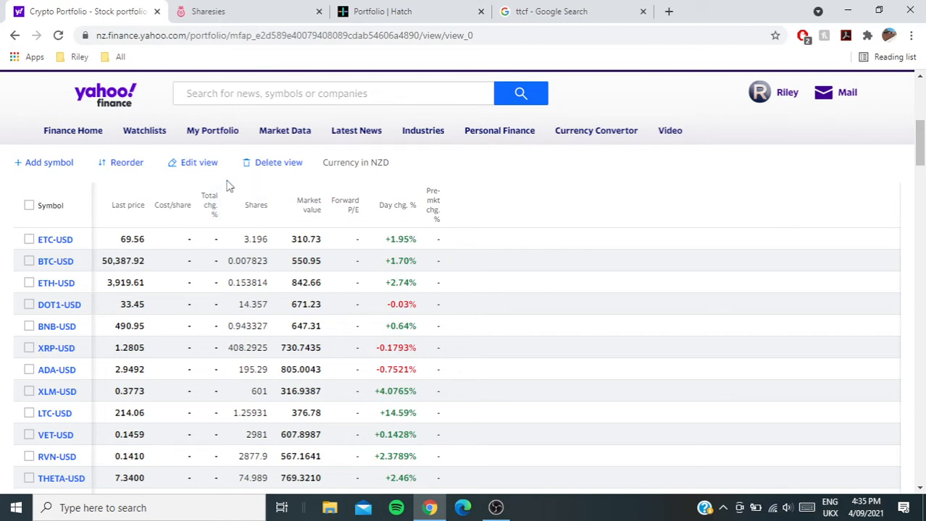
left_click(307, 208)
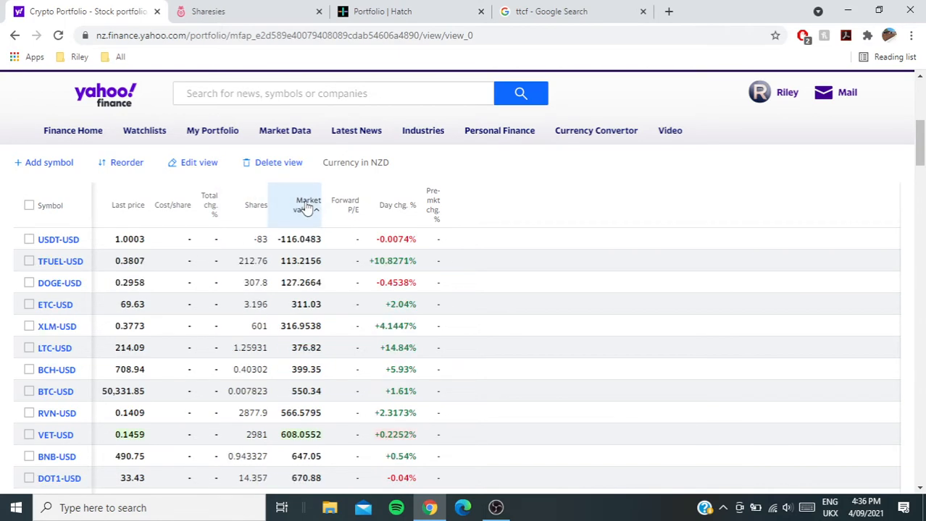
left_click(307, 208)
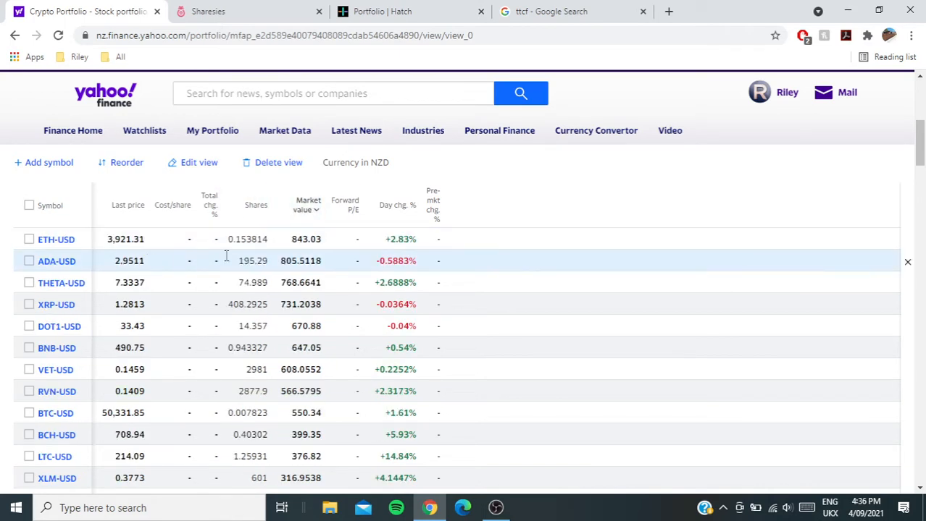
scroll(489, 206, "down", 1)
scroll(488, 207, "down", 1)
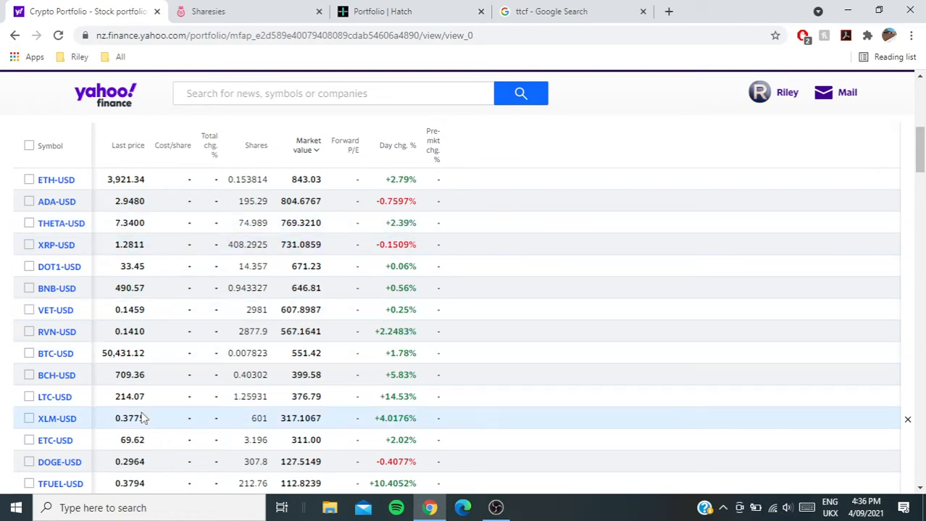
scroll(447, 157, "up", 7)
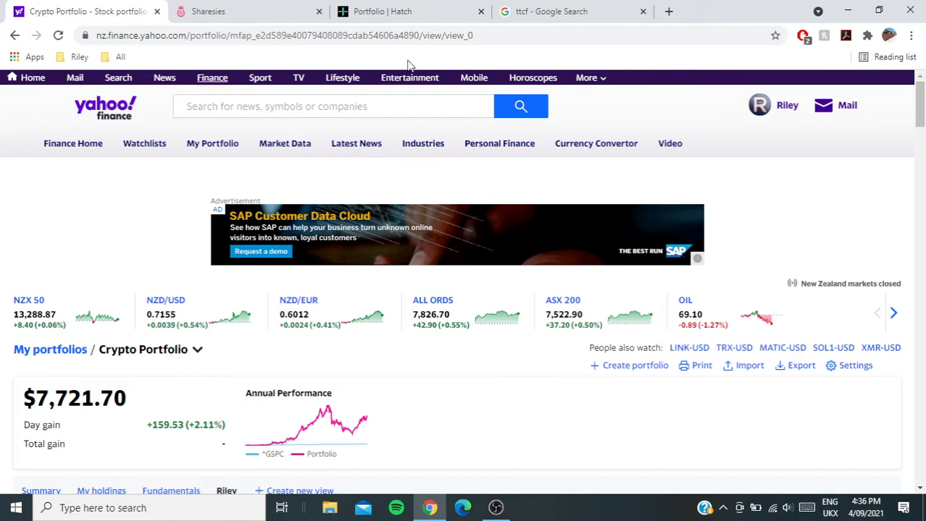
Switch from the Crypto Portfolio to Riley's Stocks via the portfolio dropdown
left_click(162, 352)
left_click(171, 391)
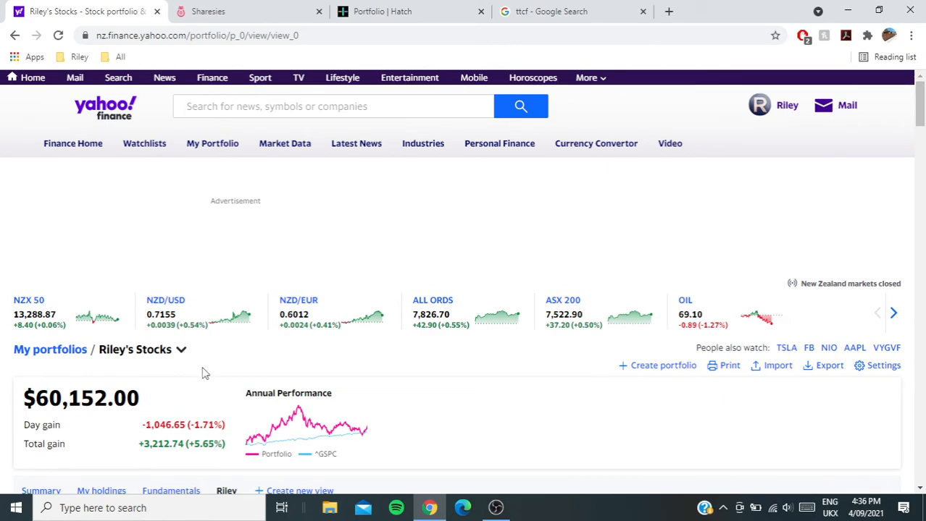
scroll(202, 373, "down", 3)
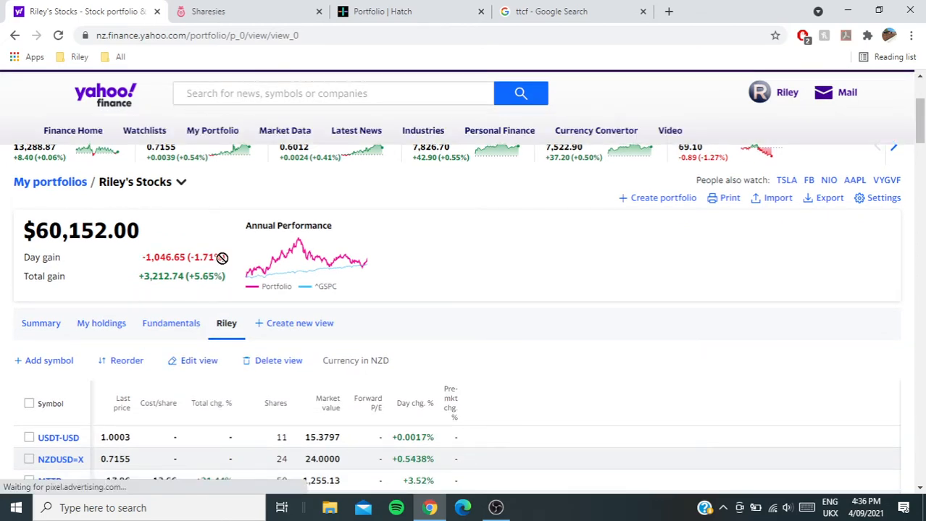
Search 'usd to nzd' in a new tab and measure the change across the 5D chart
left_click(669, 12)
type("usd ")
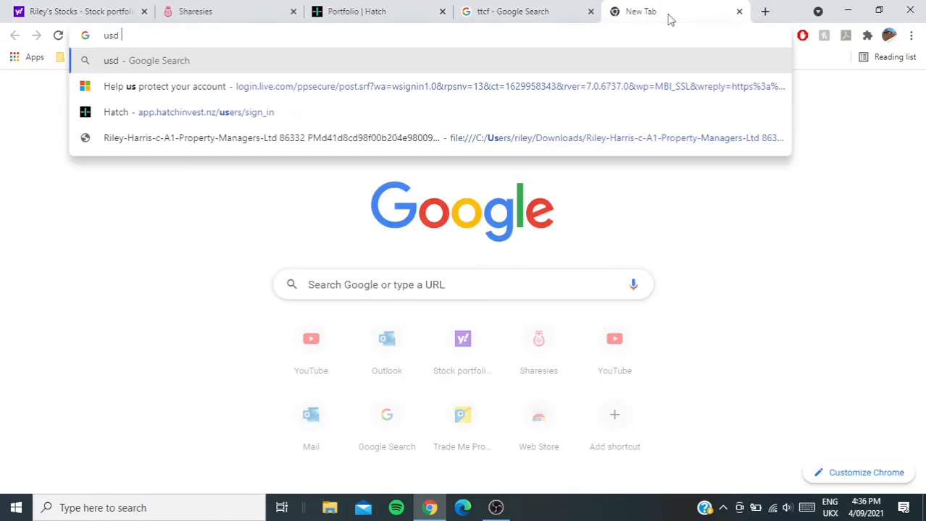
type("to nzd")
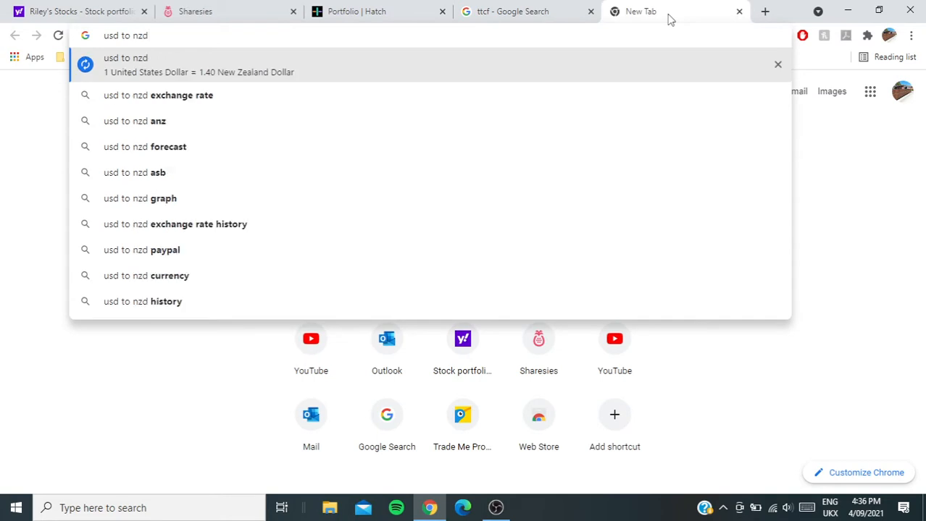
key("Return")
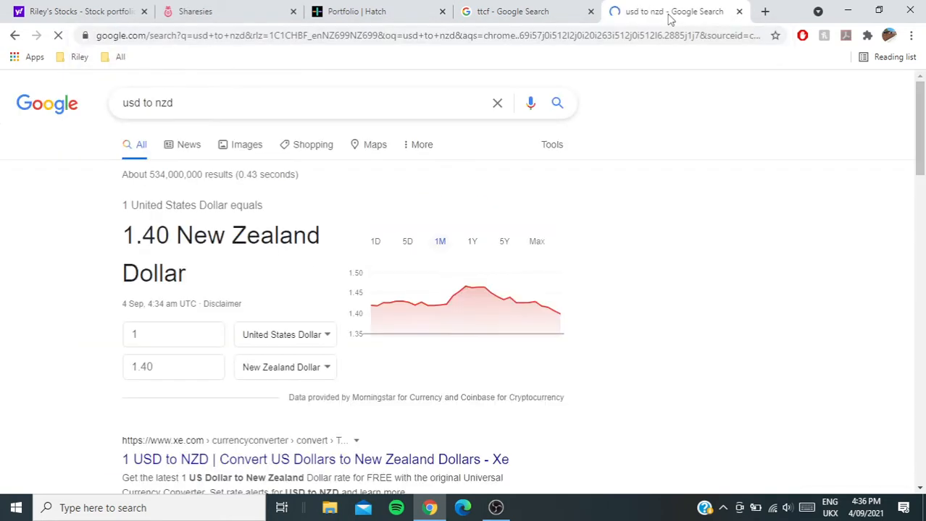
left_click(408, 242)
mouse_move(372, 294)
left_mouse_down()
mouse_move(426, 308)
mouse_move(570, 309)
left_mouse_up()
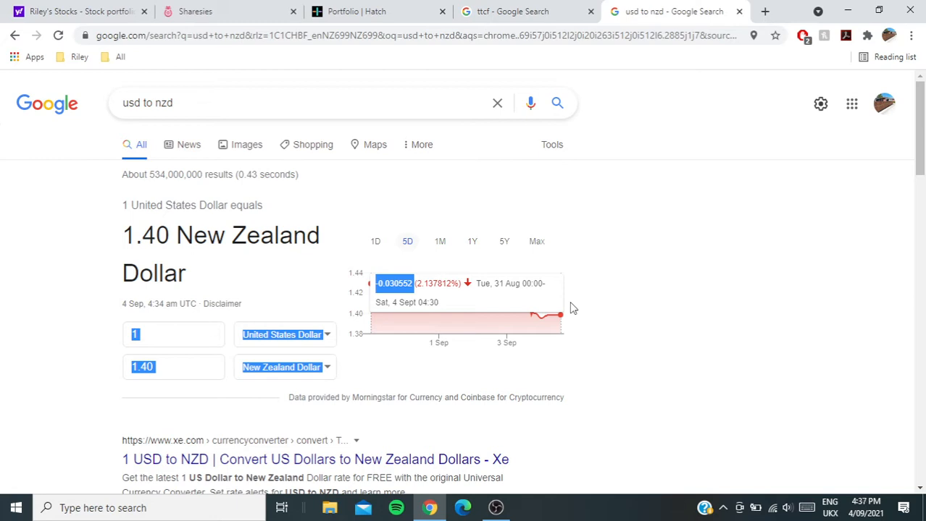
left_click(609, 290)
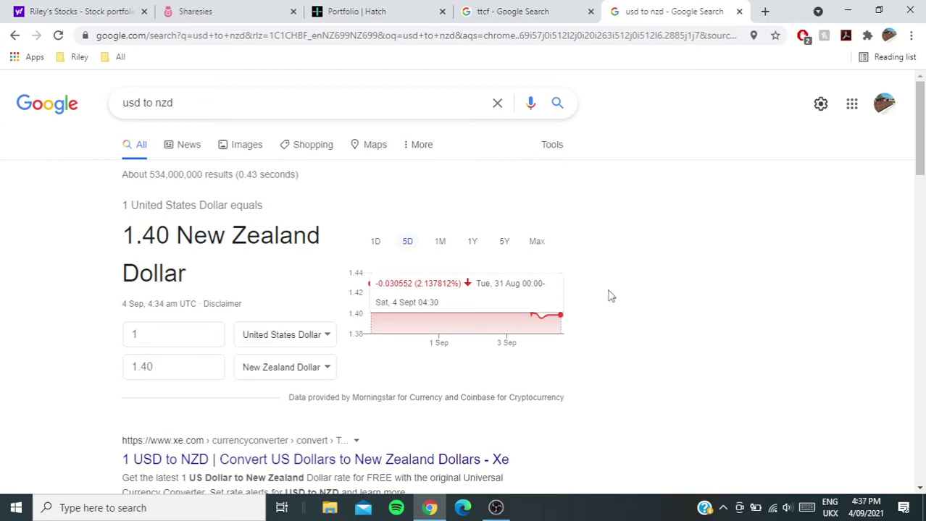
Measure the USD/NZD change on the 1M chart from 19 Aug to 3 Sept
left_click(440, 244)
mouse_move(466, 311)
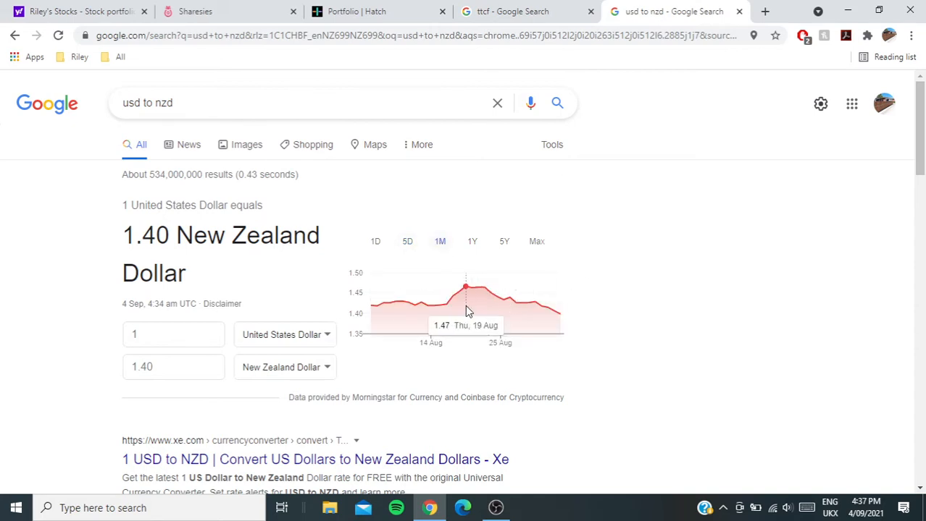
left_click_drag(465, 306, 559, 330)
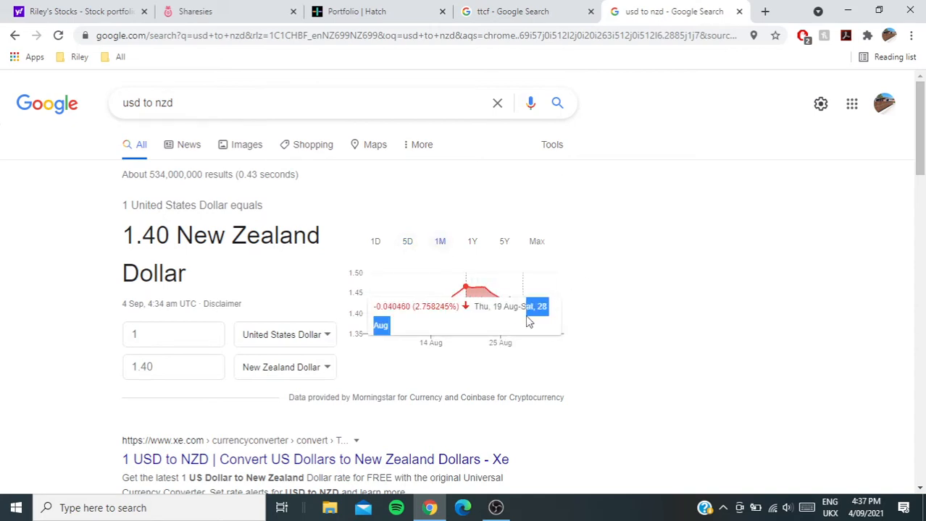
double_click(562, 335)
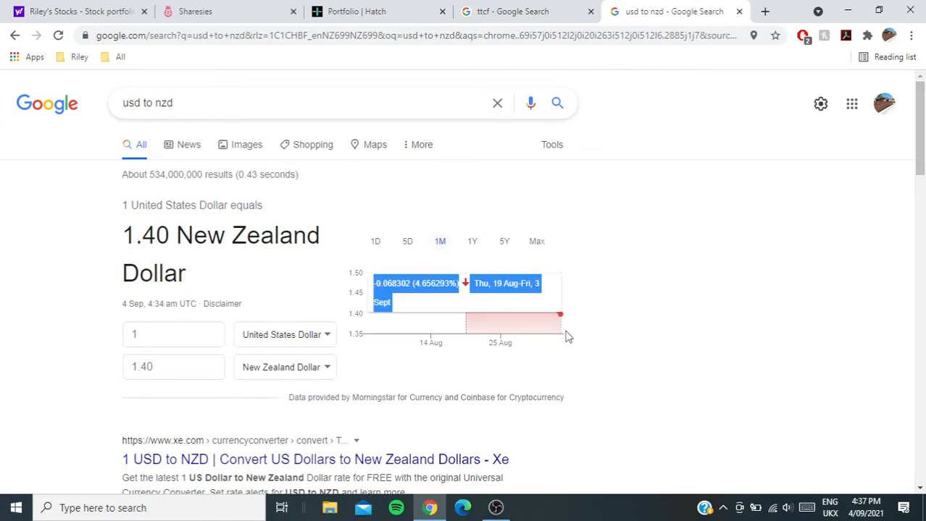
left_click(563, 334)
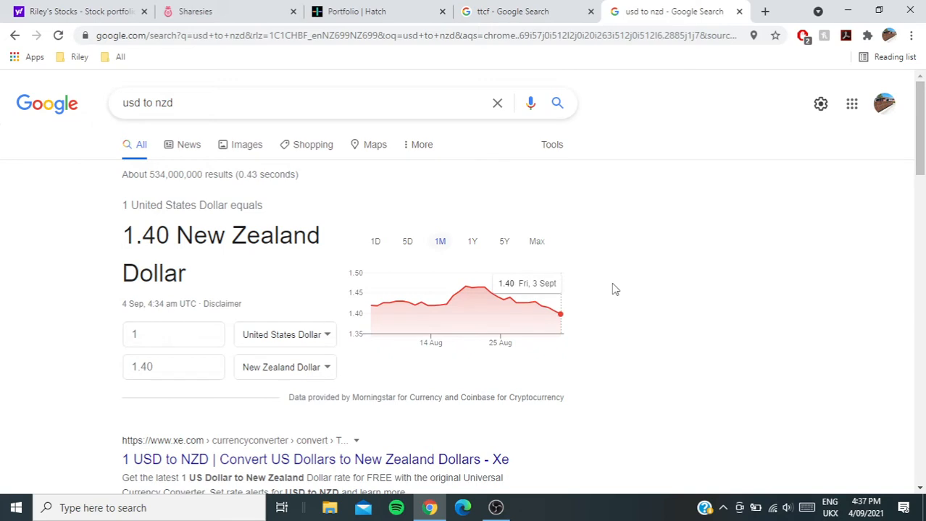
Return to the Riley's Stocks portfolio tab and review the holdings table
left_click(80, 11)
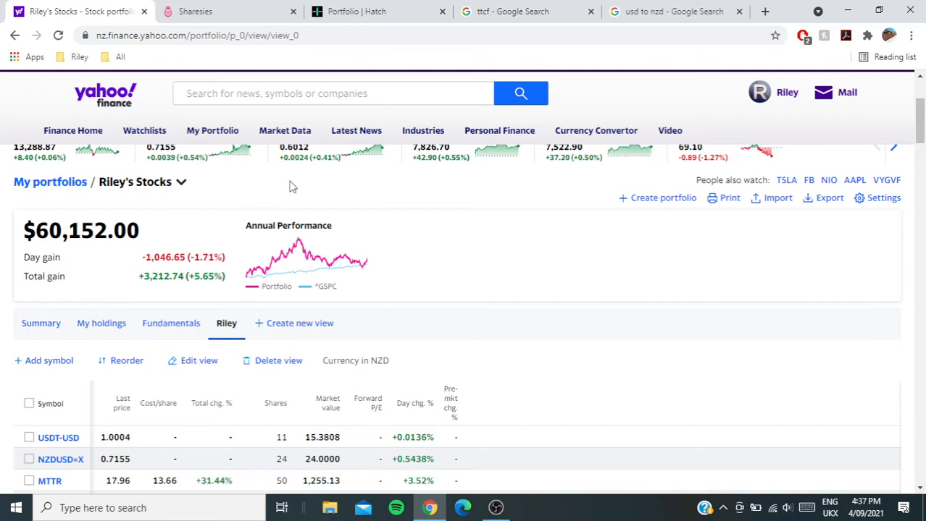
scroll(276, 207, "down", 1)
scroll(276, 207, "down", 2)
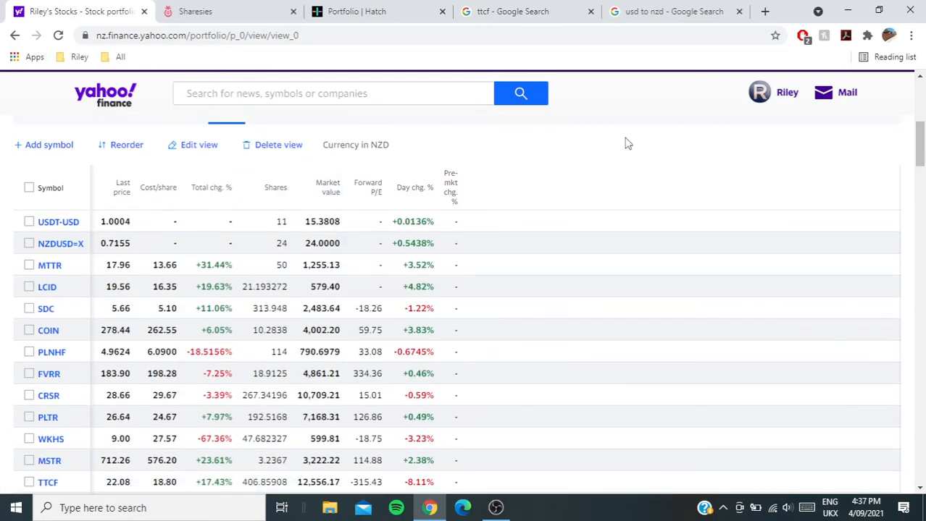
scroll(537, 152, "down", 2)
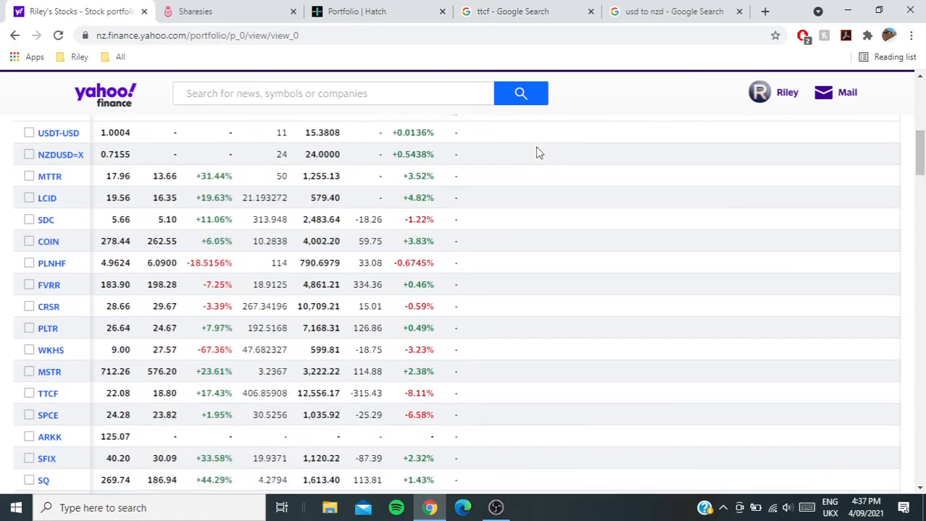
scroll(537, 152, "down", 1)
Measure TTCF's five-day change and its rise to Friday's peak on the Google chart
left_click(537, 9)
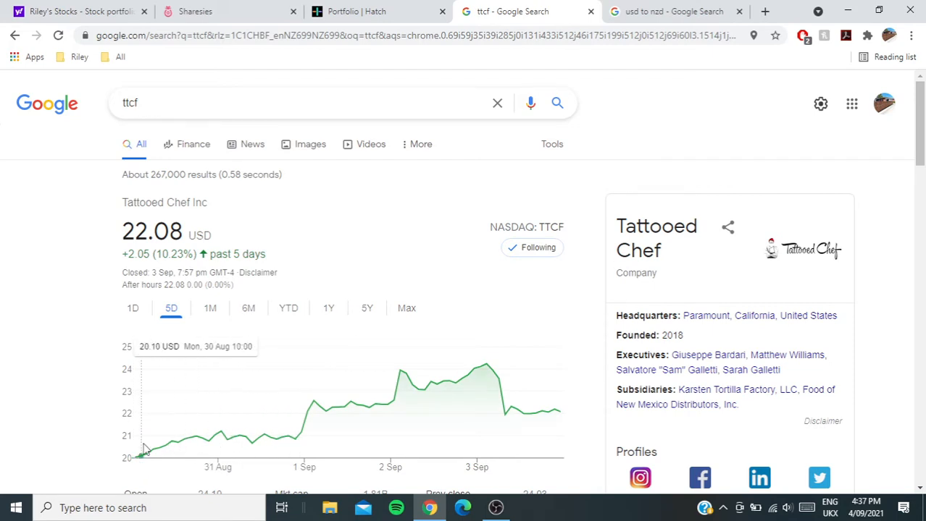
mouse_move(135, 457)
left_mouse_down()
mouse_move(568, 415)
mouse_move(488, 418)
left_mouse_up()
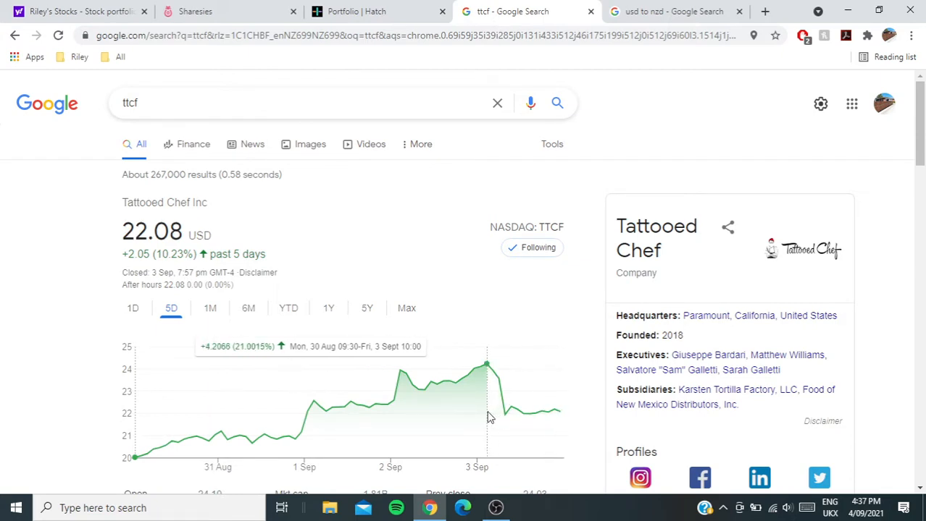
left_click_drag(488, 418, 490, 391)
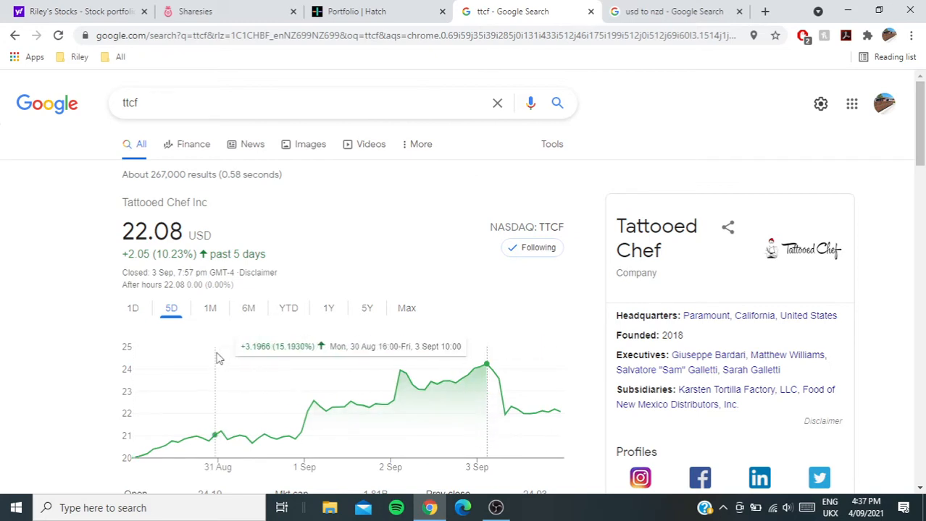
Measure TTCF's one-month gain from the 17 Aug low, +1.89 (9.36%)
left_click(210, 308)
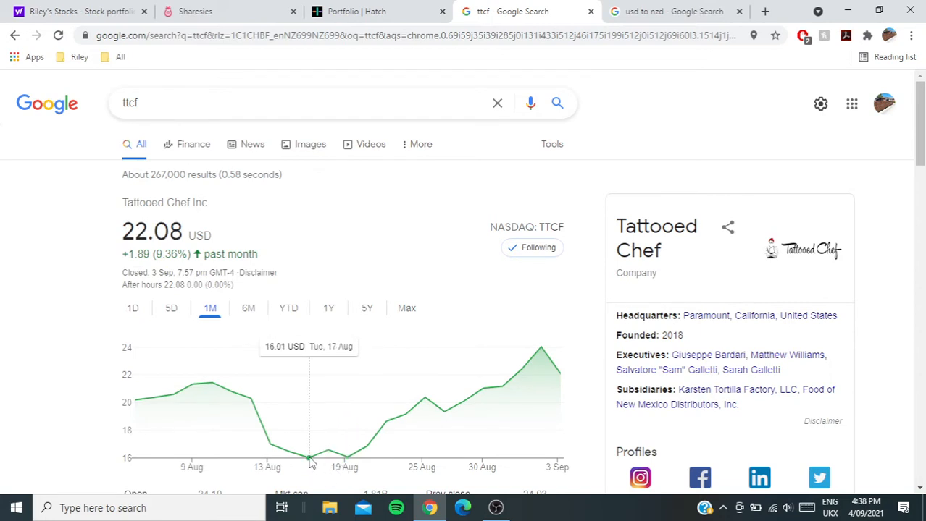
left_click_drag(310, 462, 540, 371)
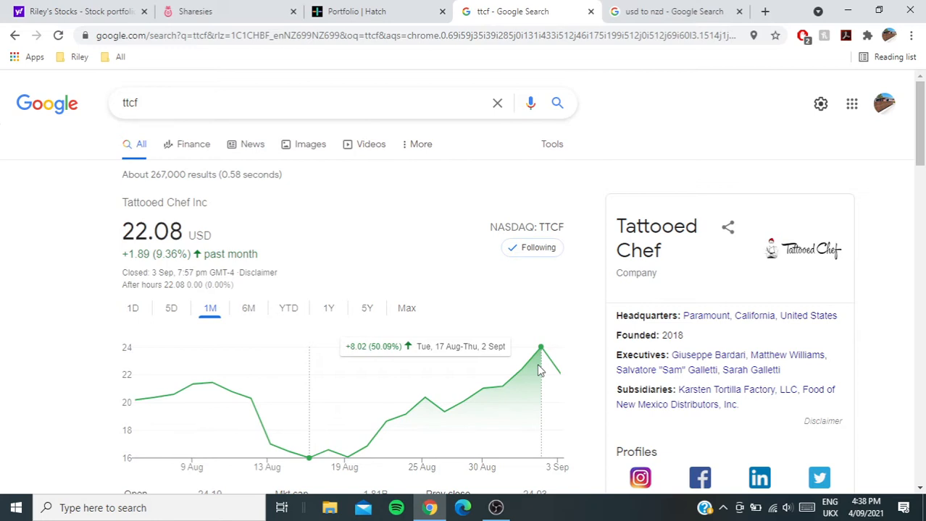
left_click(538, 370)
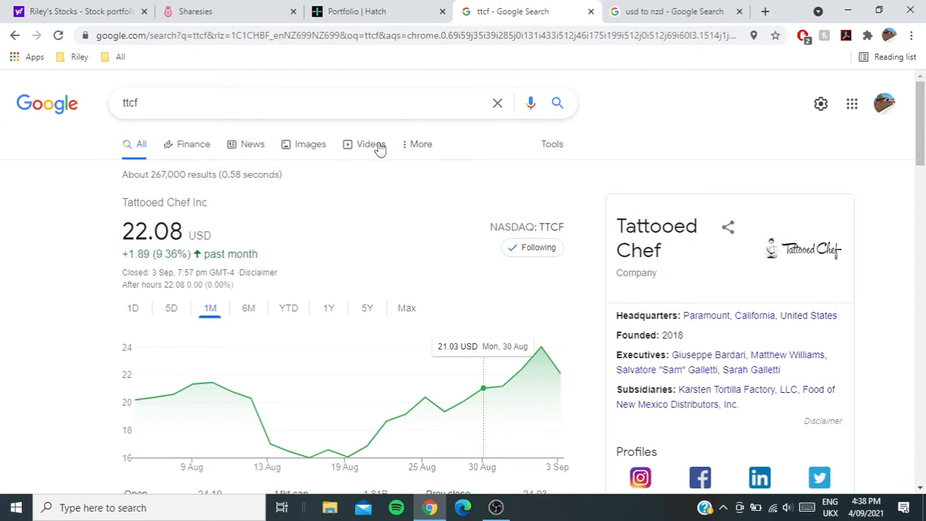
Sort the Riley's Stocks holdings by total change percentage with biggest gainers first
left_click(105, 10)
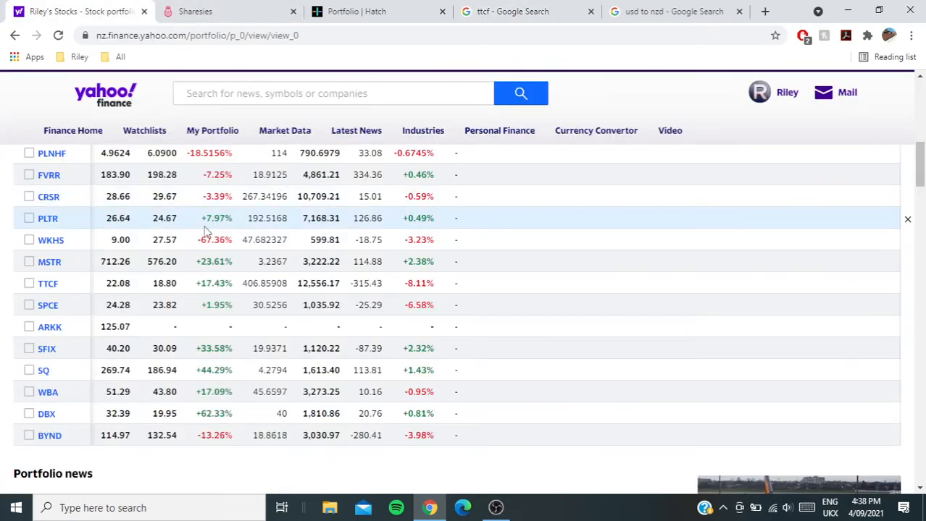
scroll(205, 230, "down", 1)
scroll(205, 231, "up", 2)
scroll(205, 231, "up", 2)
scroll(205, 230, "up", 2)
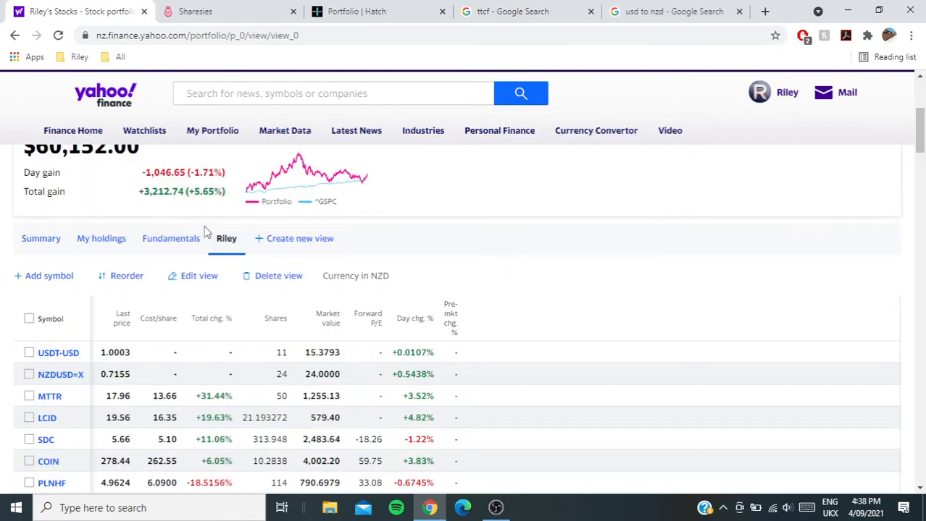
scroll(205, 230, "down", 2)
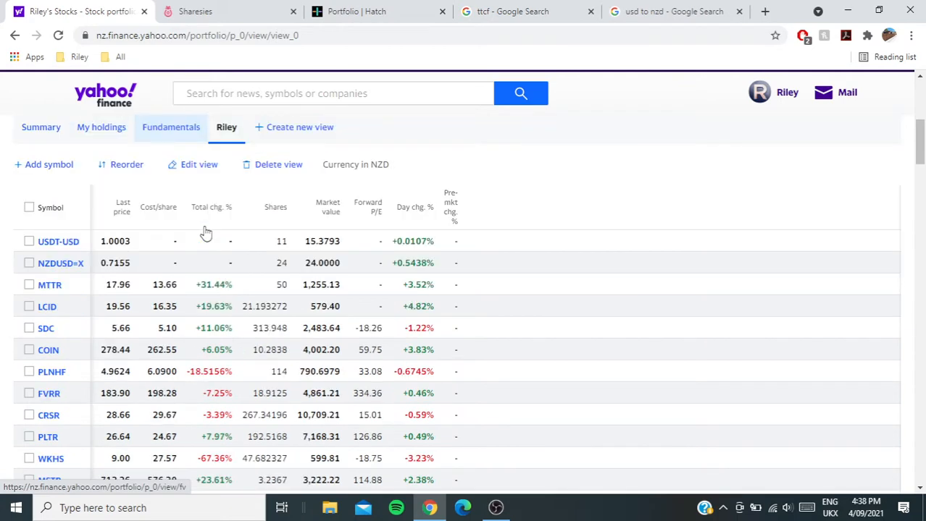
scroll(206, 232, "down", 1)
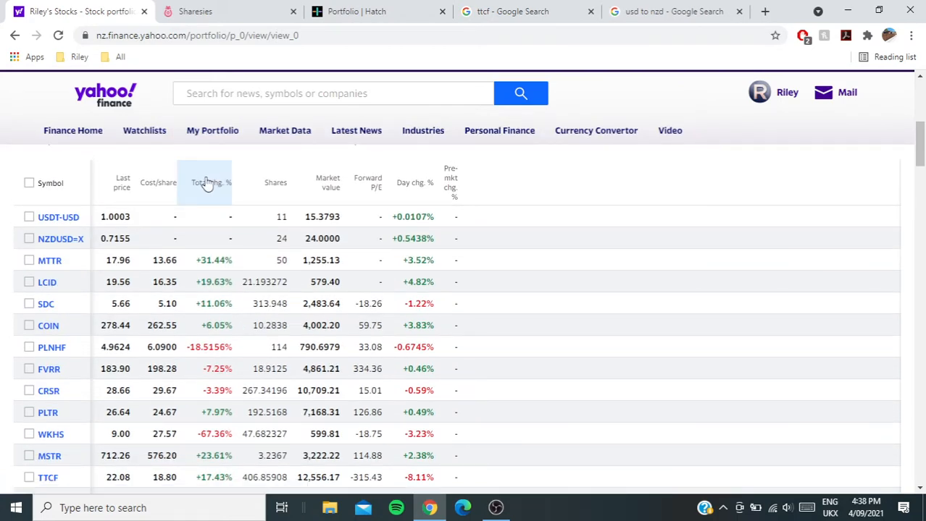
left_click(207, 184)
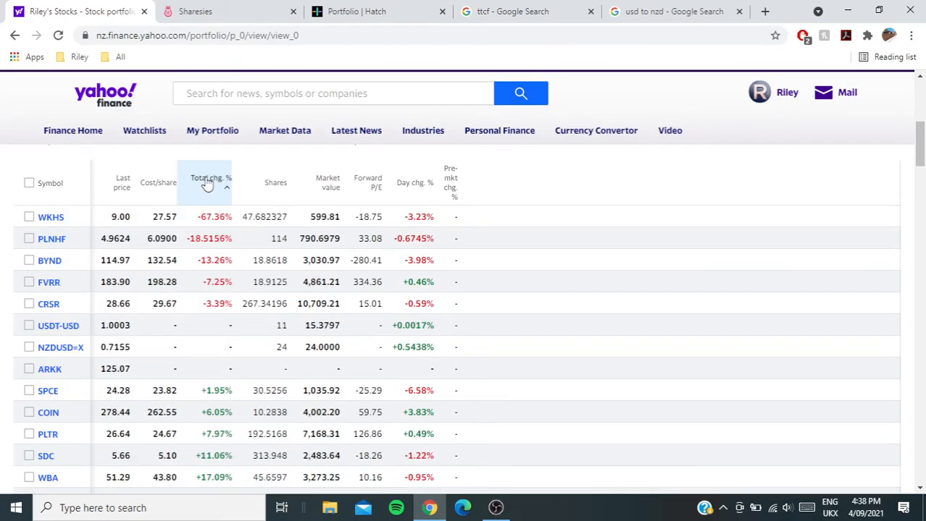
left_click(207, 184)
scroll(494, 248, "down", 1)
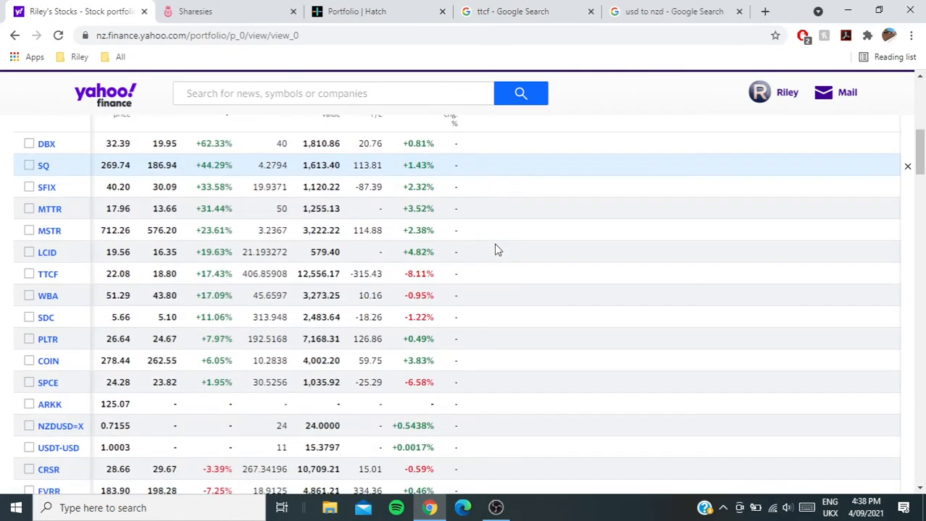
scroll(497, 249, "down", 2)
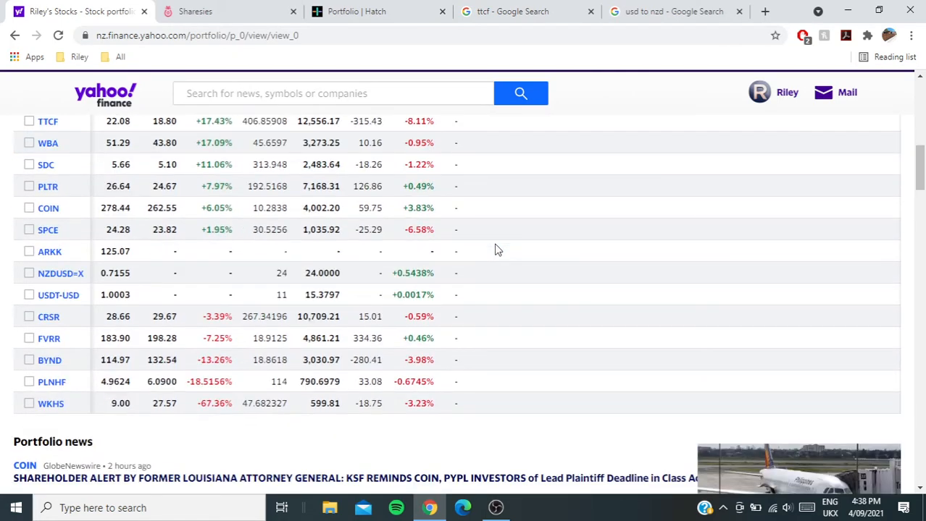
scroll(497, 249, "up", 3)
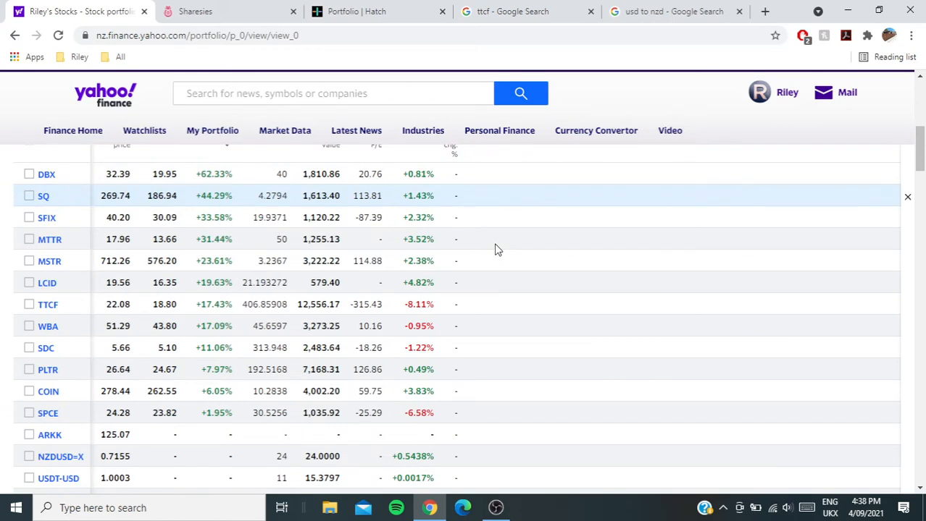
scroll(497, 249, "down", 1)
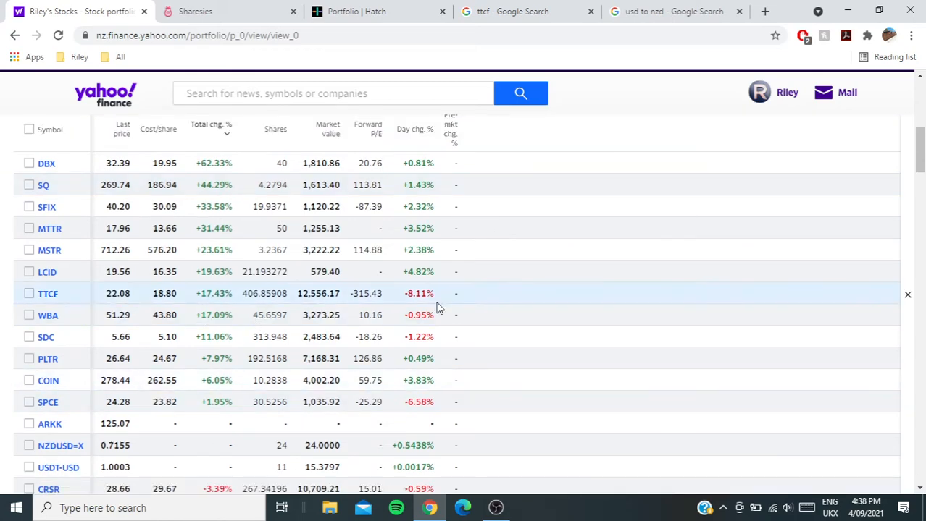
scroll(437, 308, "down", 1)
scroll(437, 308, "up", 1)
scroll(438, 308, "down", 2)
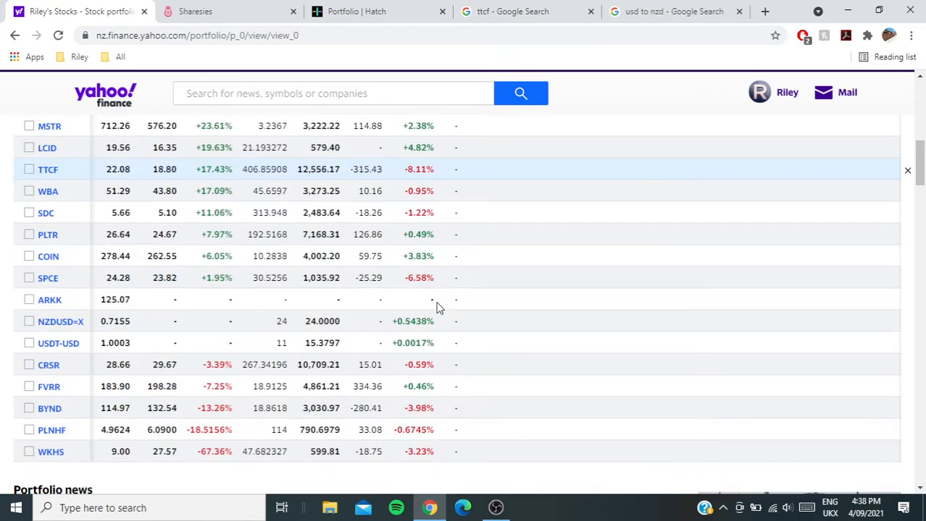
scroll(438, 309, "down", 1)
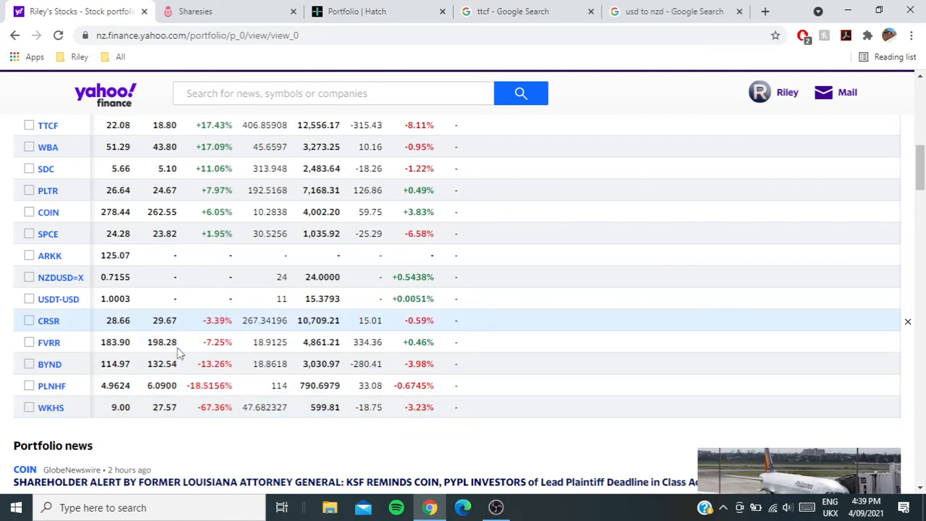
scroll(233, 348, "up", 3)
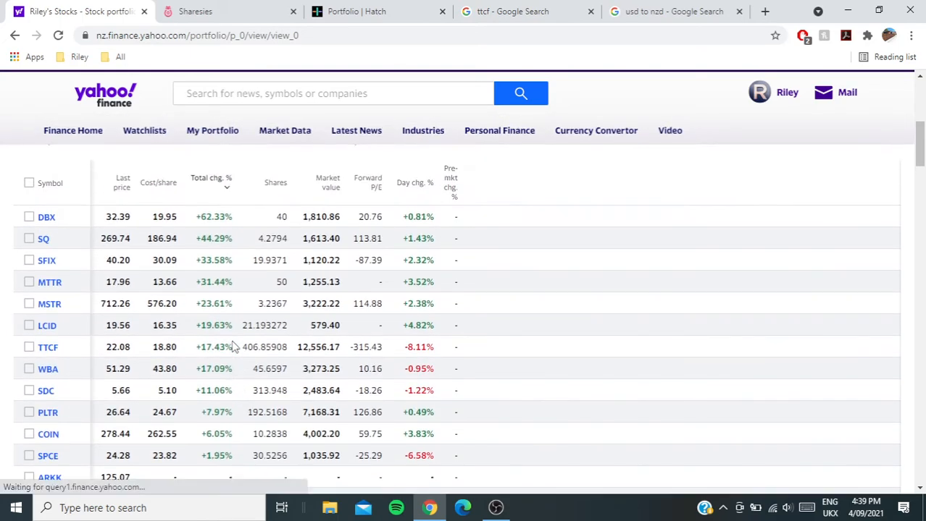
scroll(234, 347, "up", 2)
scroll(233, 348, "down", 5)
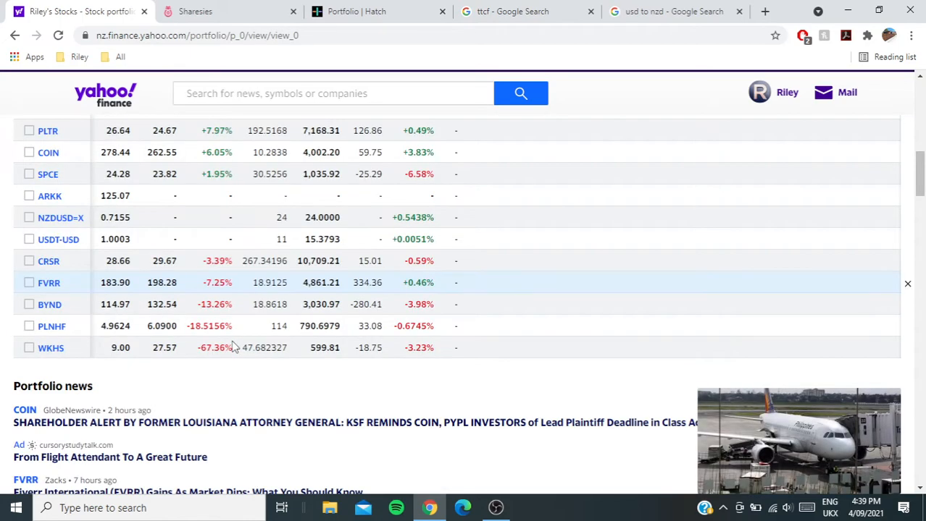
scroll(233, 348, "up", 2)
scroll(233, 347, "up", 1)
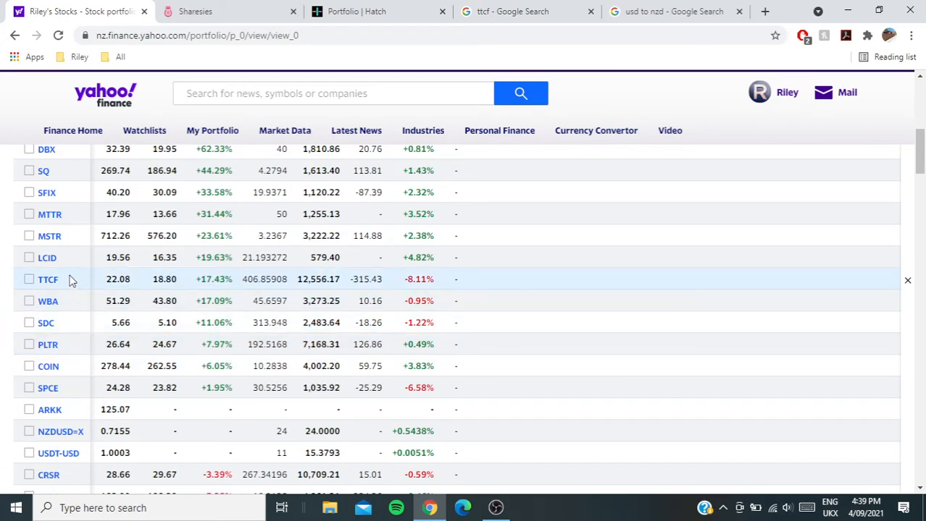
scroll(97, 194, "up", 1)
scroll(98, 193, "up", 2)
scroll(98, 193, "up", 1)
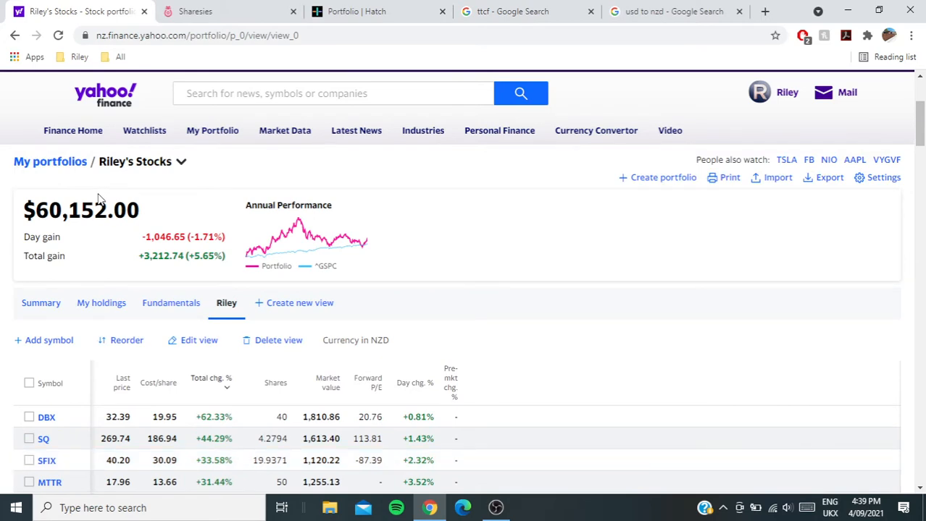
scroll(98, 199, "down", 2)
scroll(98, 199, "down", 5)
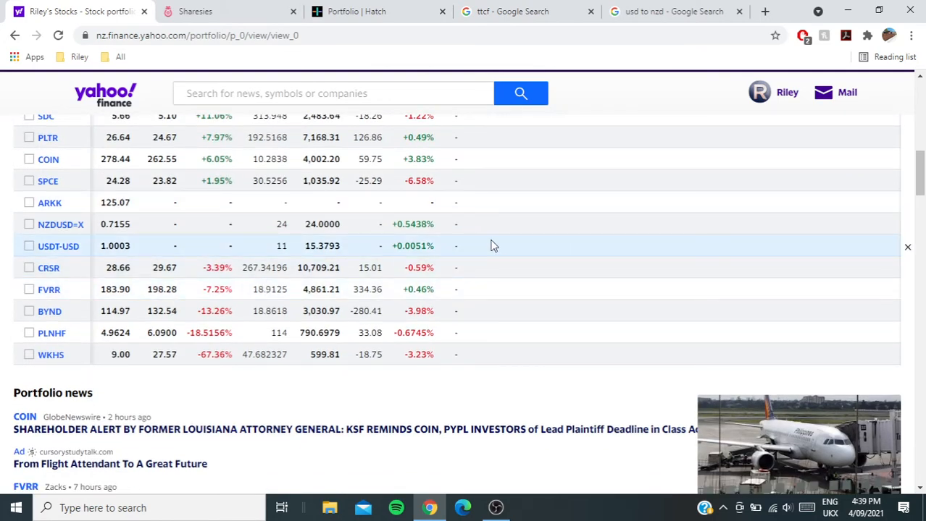
scroll(492, 246, "up", 10)
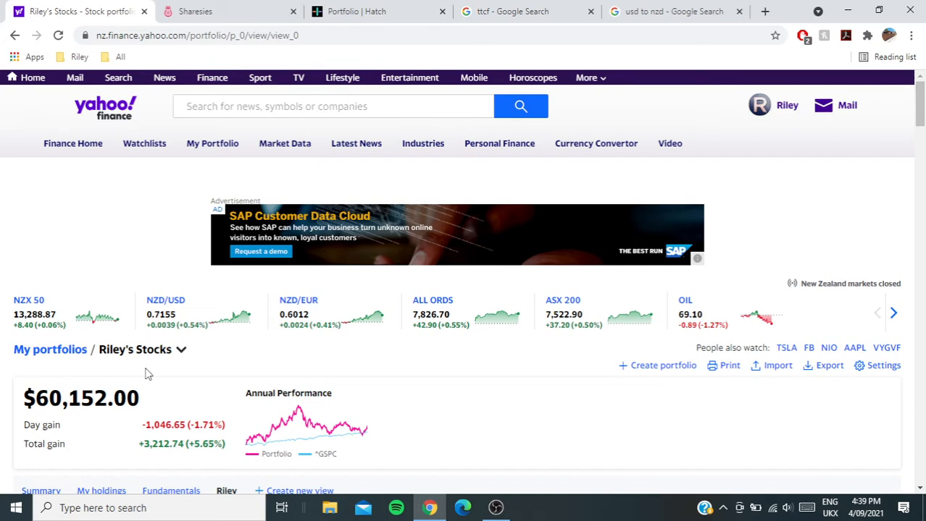
scroll(124, 203, "down", 2)
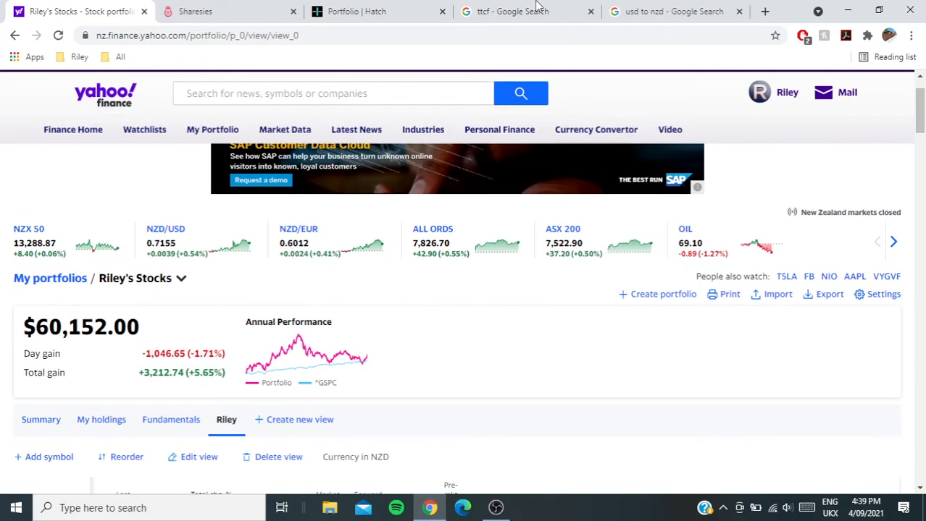
Measure TTCF's one-day drop from open to afternoon, 1.95 (8.11%)
left_click(538, 8)
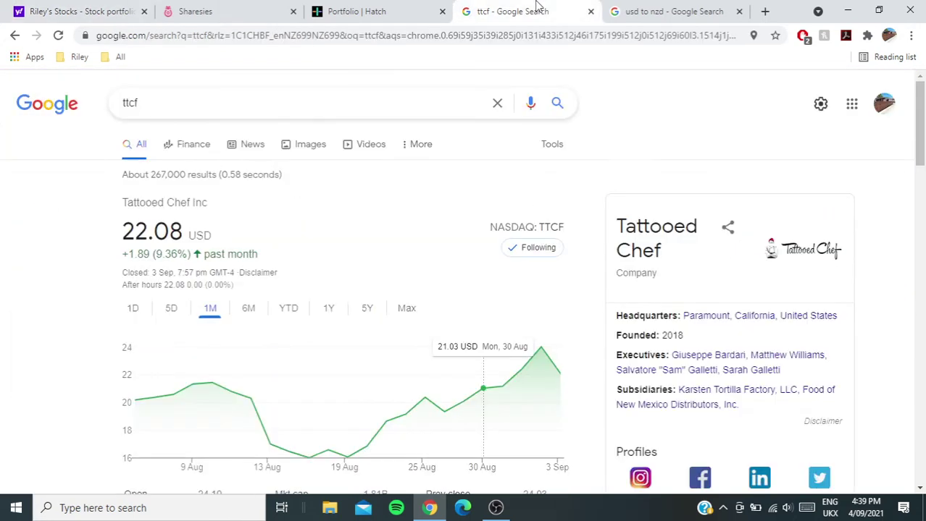
left_click(134, 310)
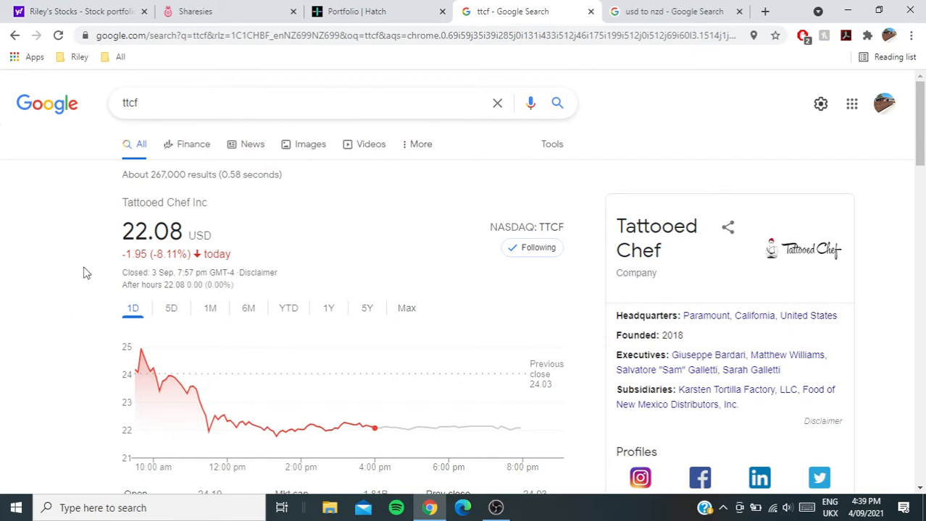
scroll(85, 269, "down", 2)
mouse_move(135, 265)
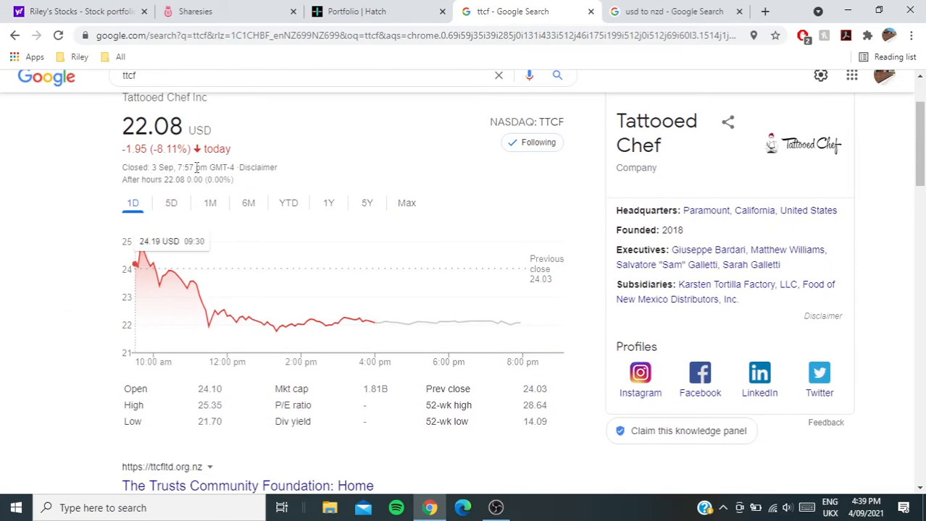
left_click_drag(132, 274, 279, 339)
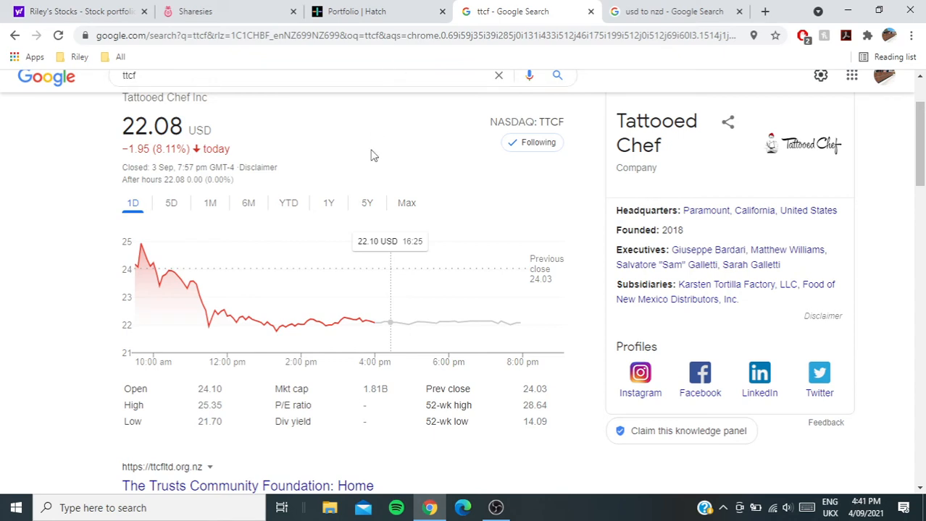
scroll(372, 155, "up", 2)
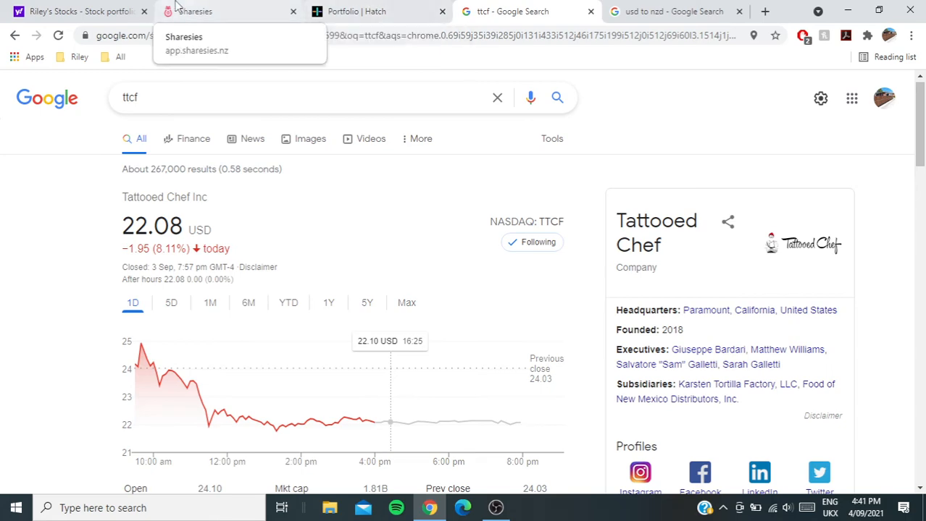
Review the Yahoo Finance holdings table, then switch to the Sharesies portfolio
left_click(87, 11)
scroll(262, 287, "down", 3)
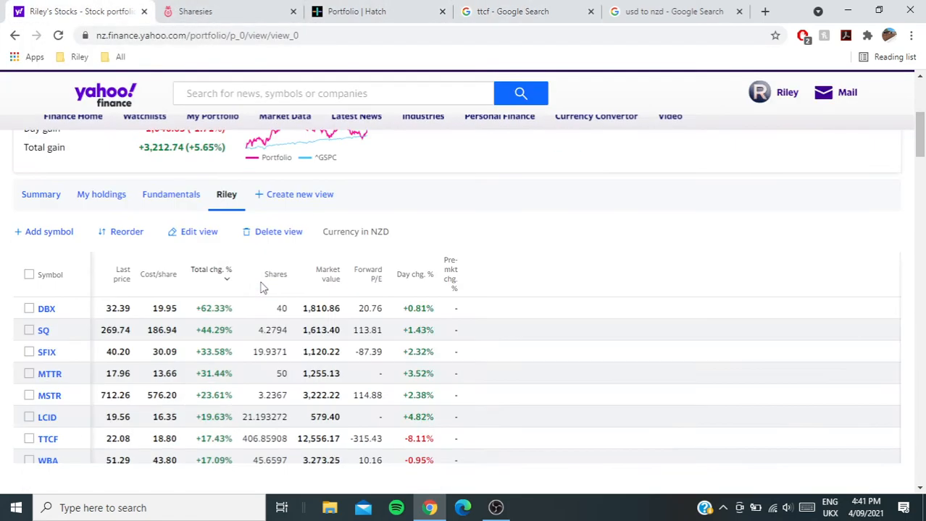
scroll(262, 287, "down", 2)
scroll(263, 288, "up", 2)
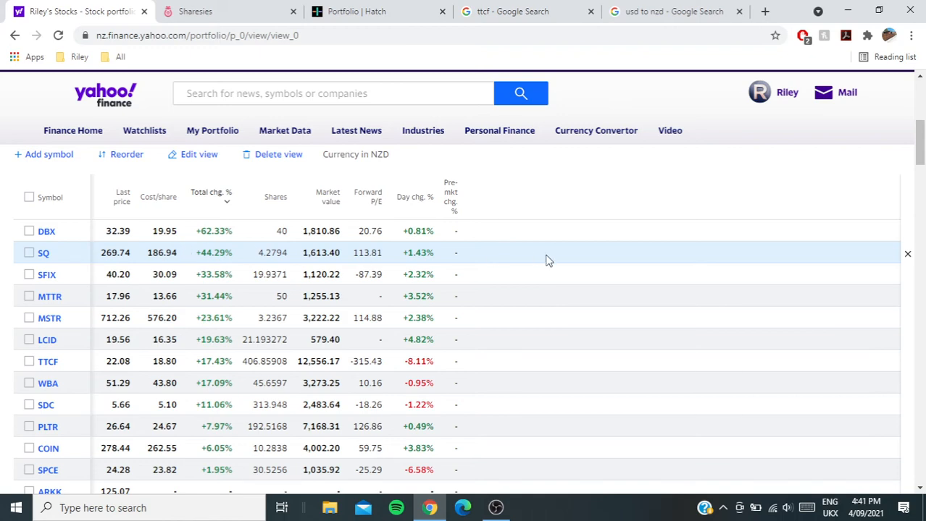
scroll(551, 261, "down", 1)
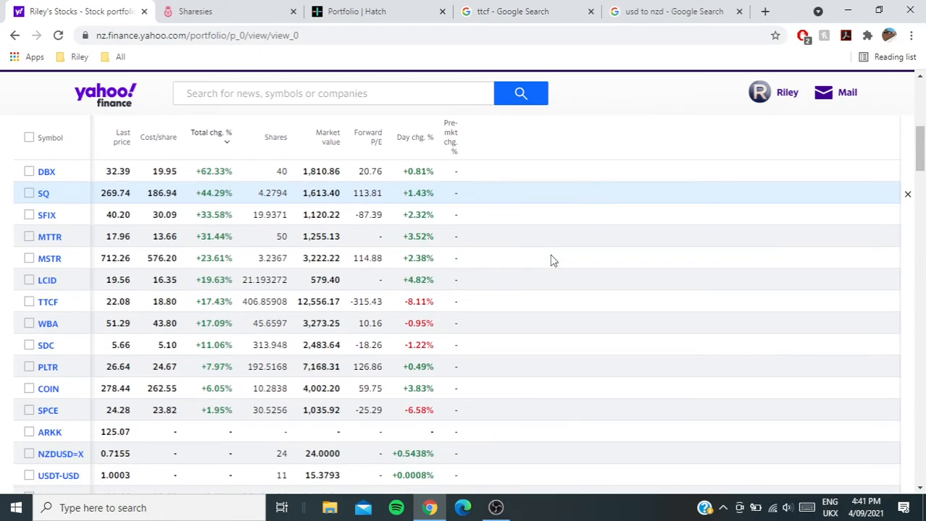
scroll(550, 260, "down", 1)
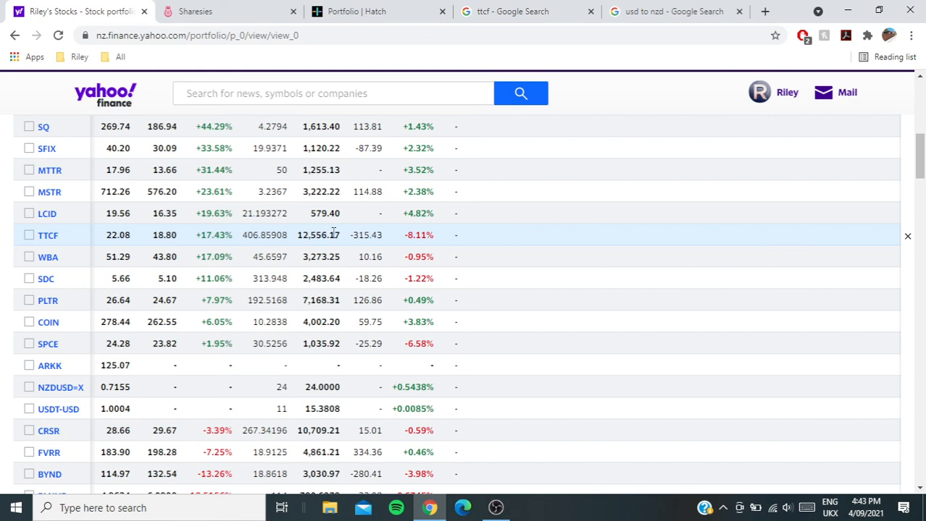
scroll(333, 232, "up", 10)
key("ctrl+Tab")
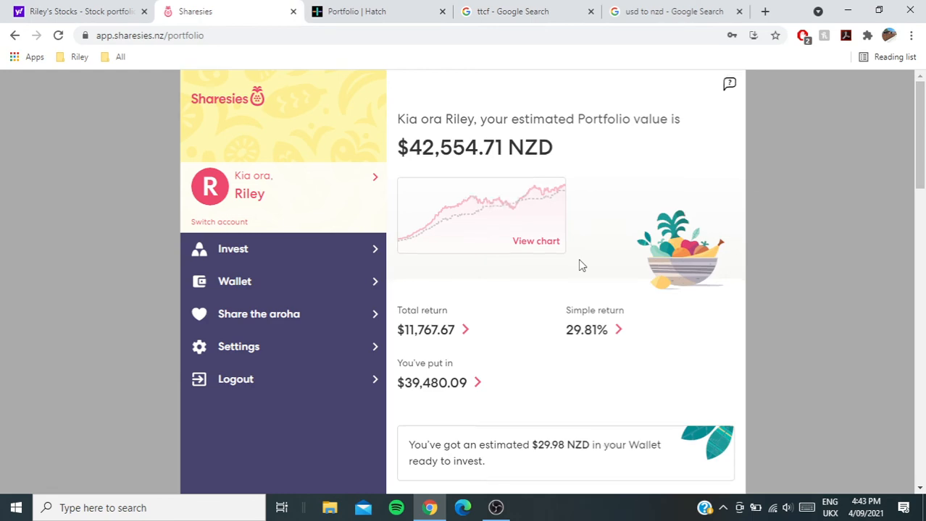
scroll(579, 265, "down", 3)
scroll(579, 265, "down", 1)
scroll(580, 265, "down", 3)
scroll(580, 265, "down", 1)
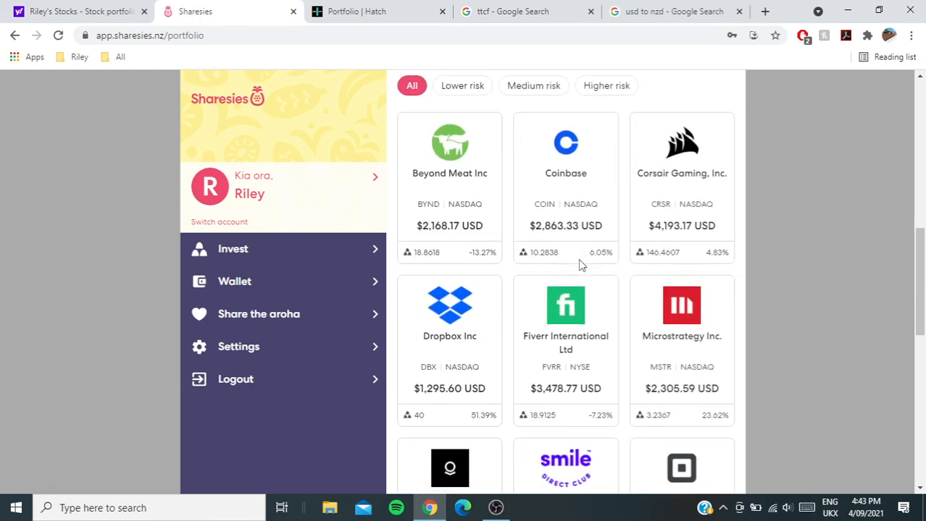
scroll(580, 265, "down", 1)
scroll(579, 266, "down", 1)
scroll(580, 265, "down", 1)
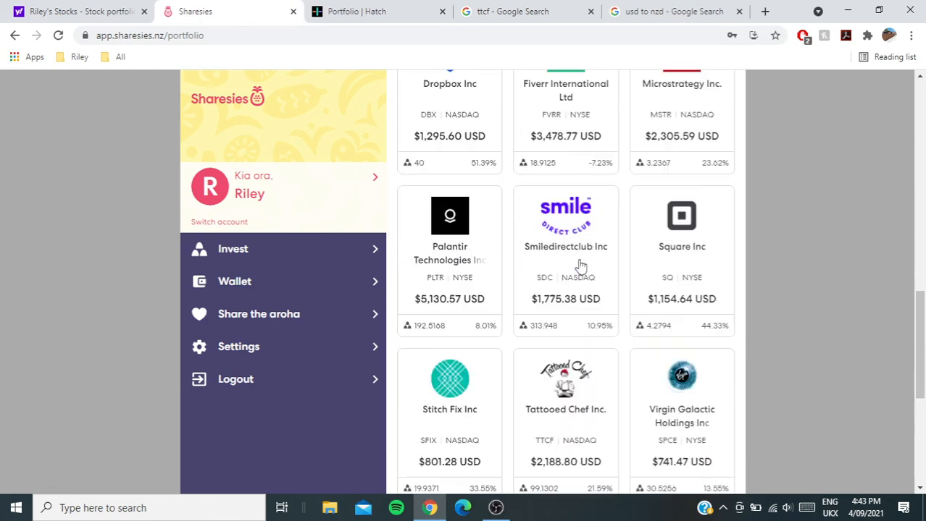
scroll(579, 265, "down", 1)
scroll(579, 265, "down", 1)
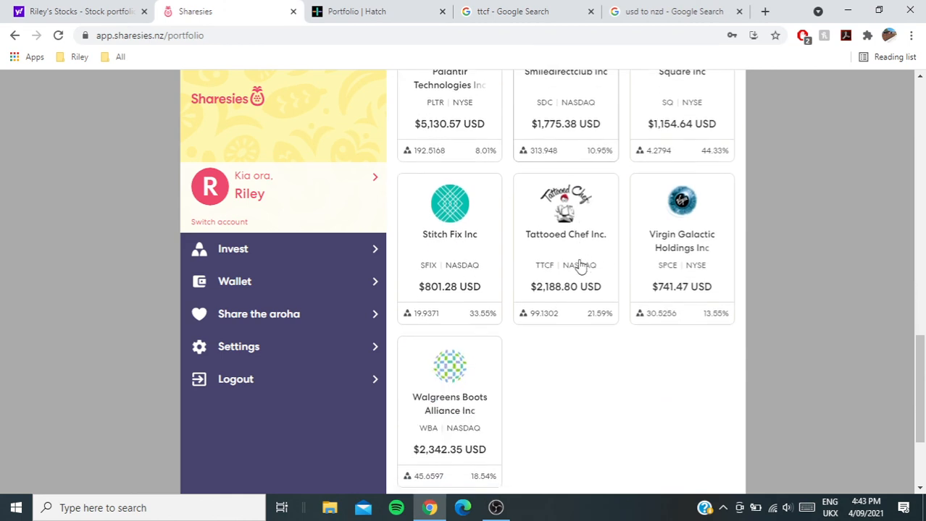
scroll(579, 265, "down", 1)
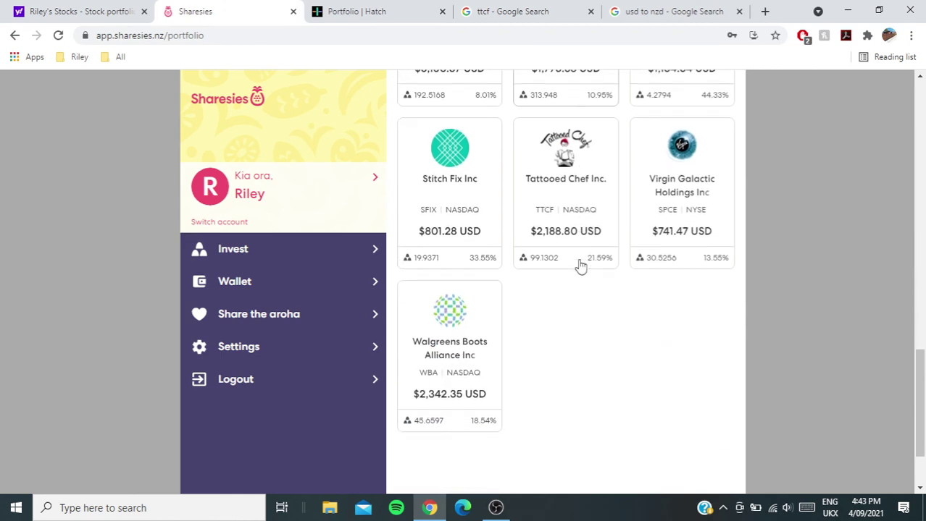
Review the Hatch portfolio, close the Google Search tabs and return to Yahoo Finance
left_click(384, 9)
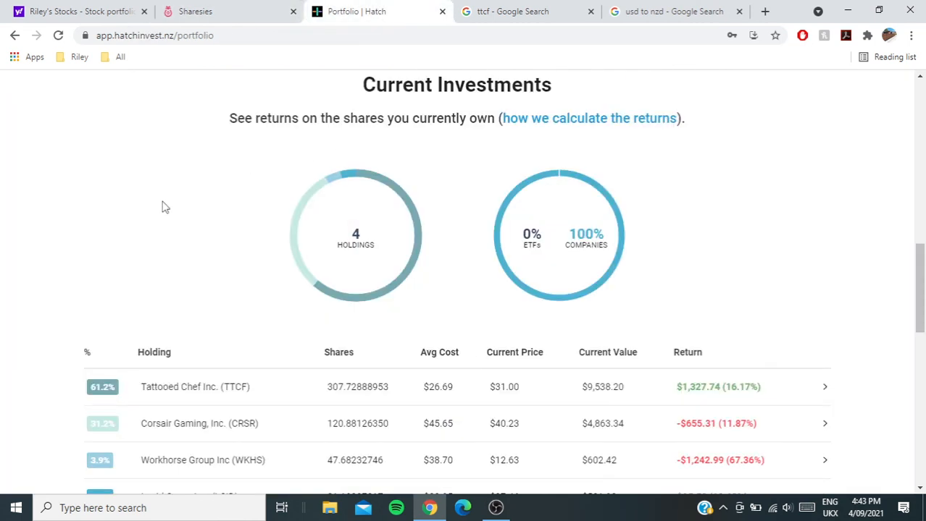
scroll(161, 206, "down", 2)
scroll(161, 206, "down", 1)
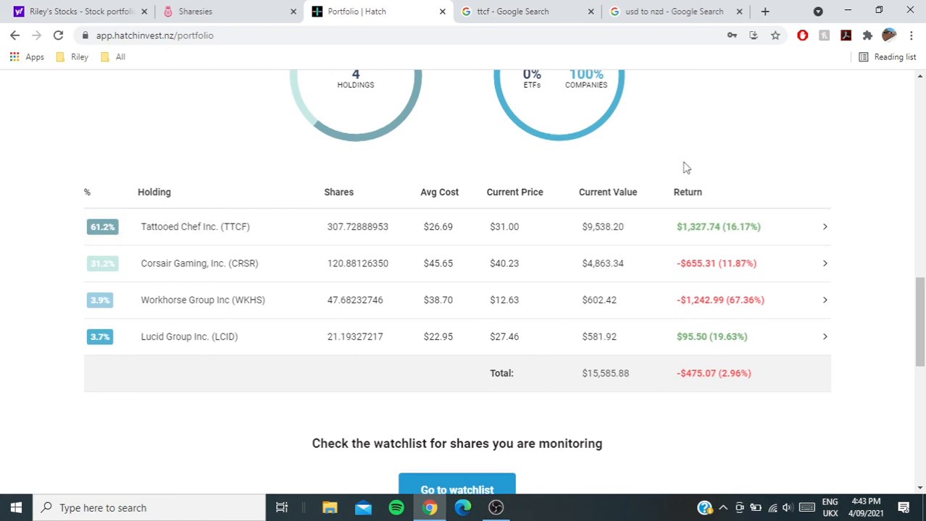
scroll(682, 165, "up", 10)
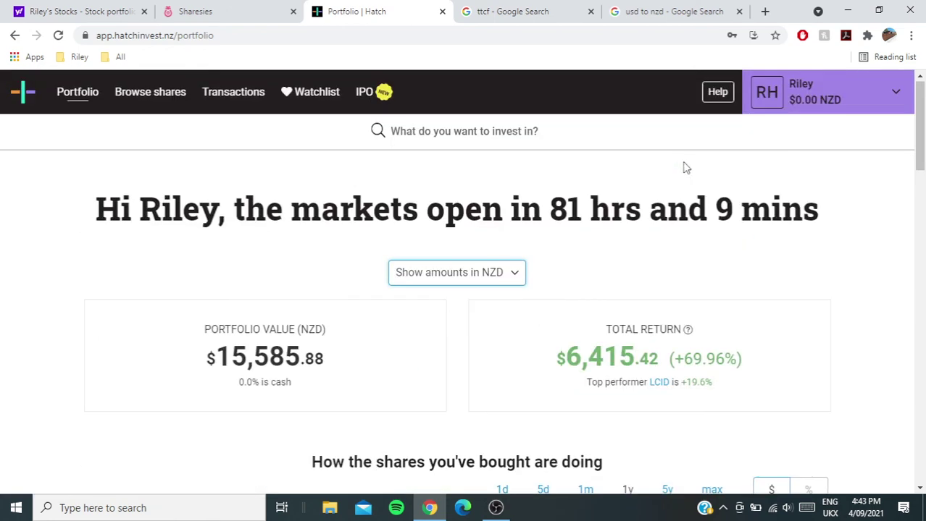
left_click(590, 11)
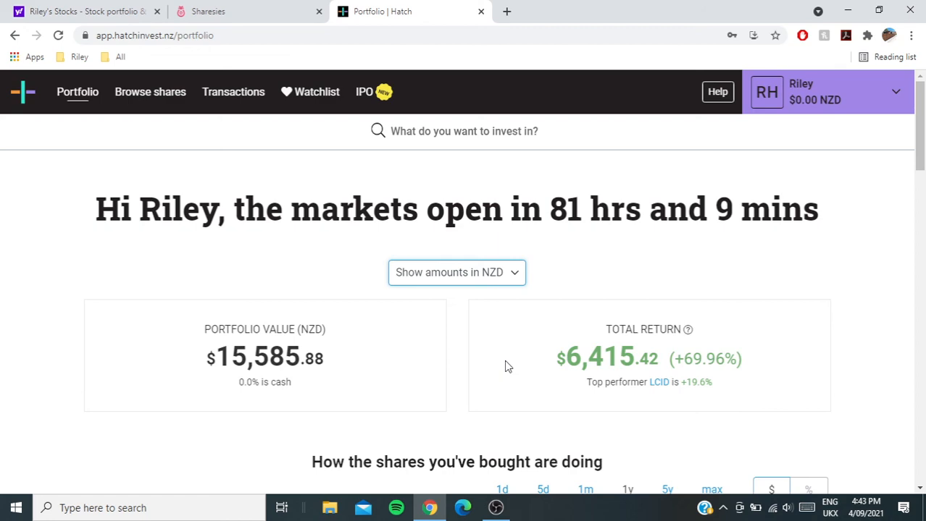
left_click(123, 11)
scroll(64, 217, "down", 4)
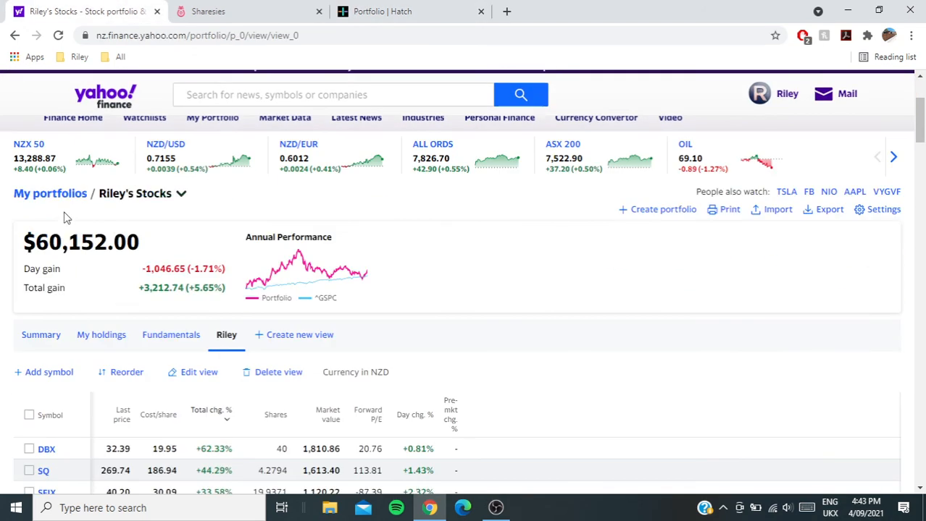
scroll(64, 218, "up", 1)
scroll(64, 216, "up", 1)
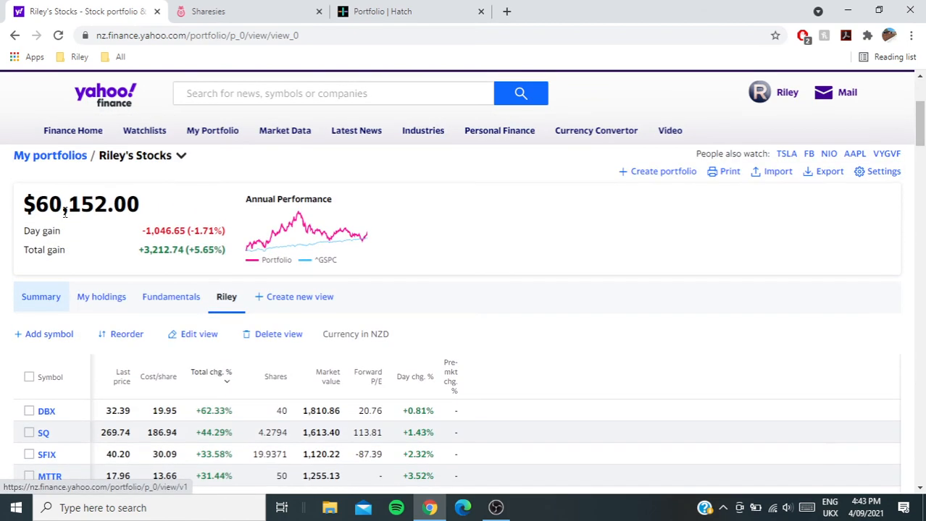